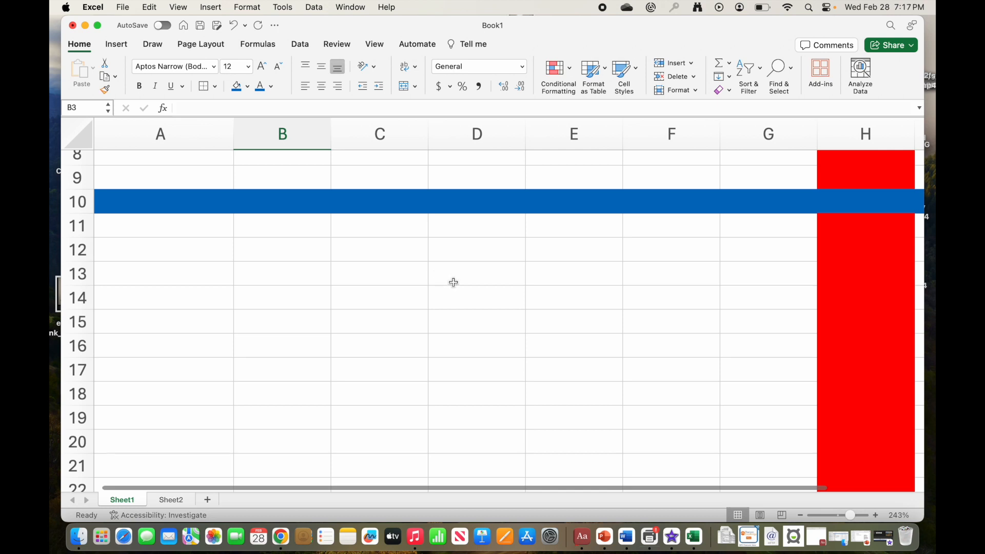
Enter Monday in C12 and autofill the weekdays across to G12 and down to C14.
{"action": "left_click", "coordinate": [369, 254]}
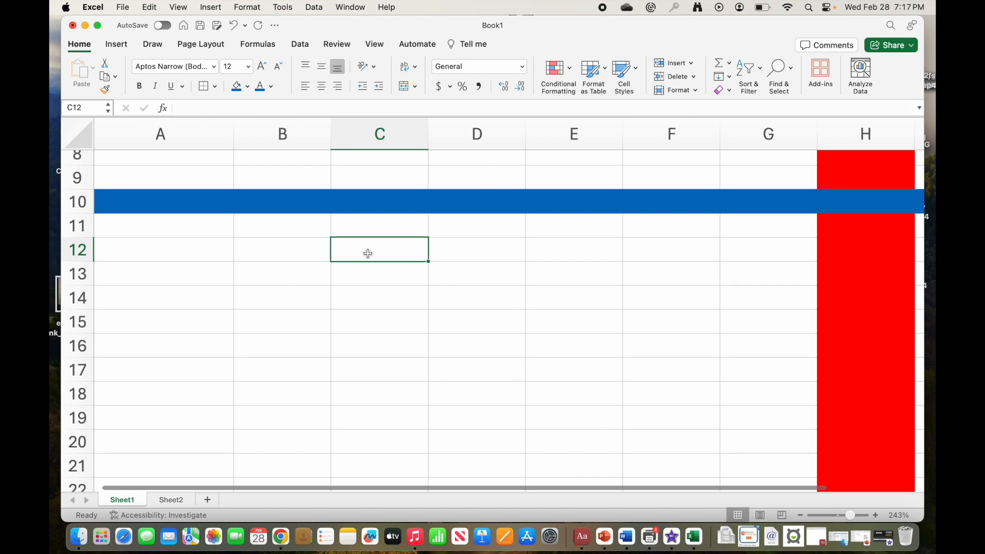
{"action": "type", "text": "Monday"}
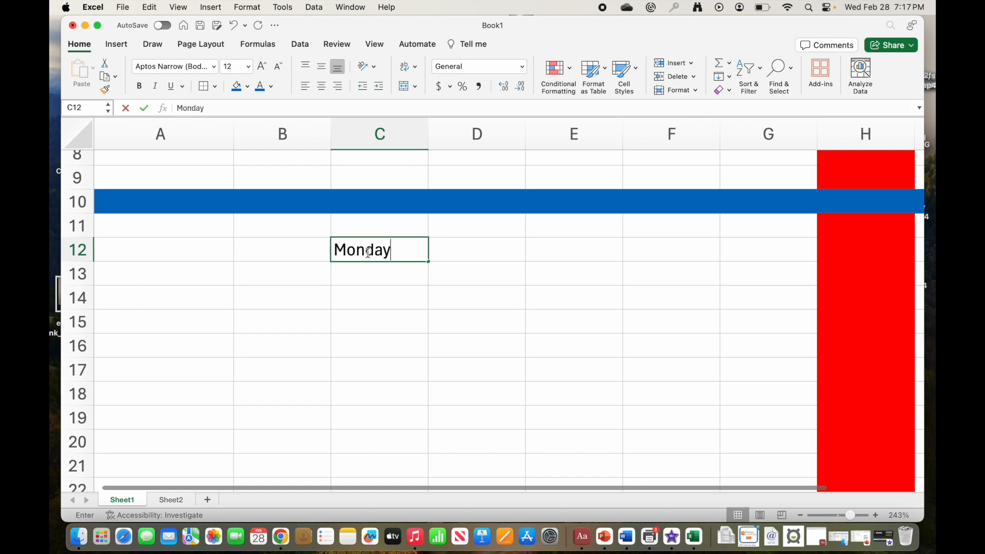
{"action": "key", "text": "Up"}
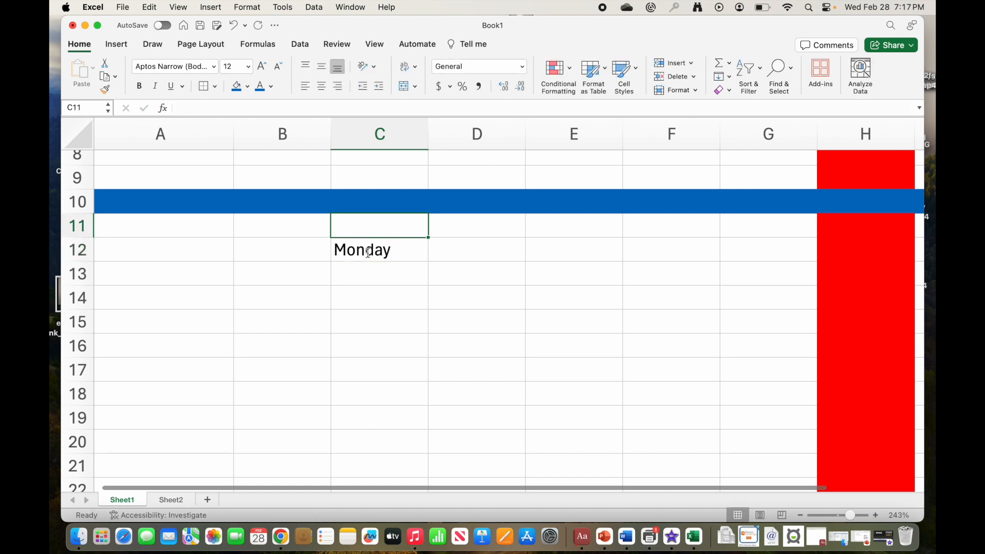
{"action": "left_click", "coordinate": [371, 257]}
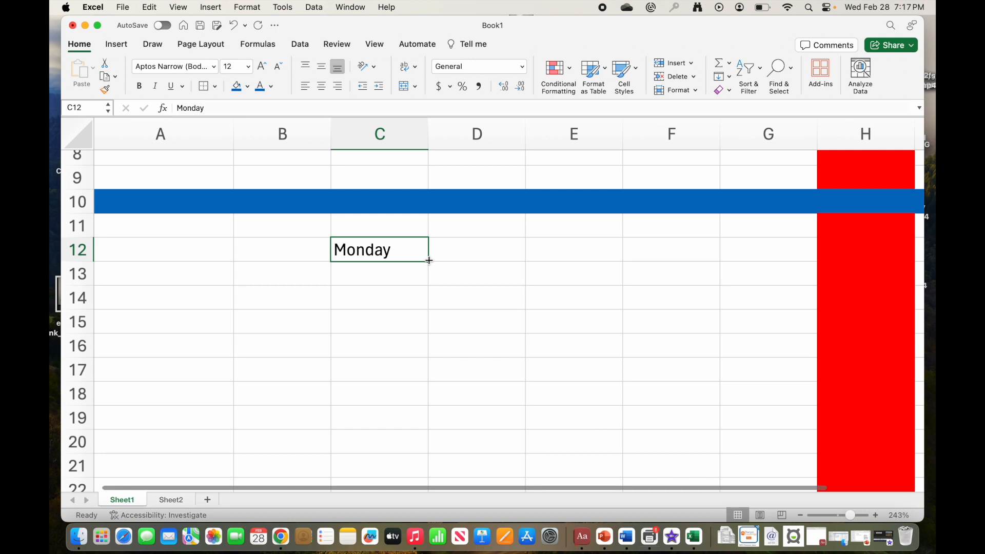
{"action": "left_click_drag", "start_coordinate": [430, 261], "coordinate": [805, 258]}
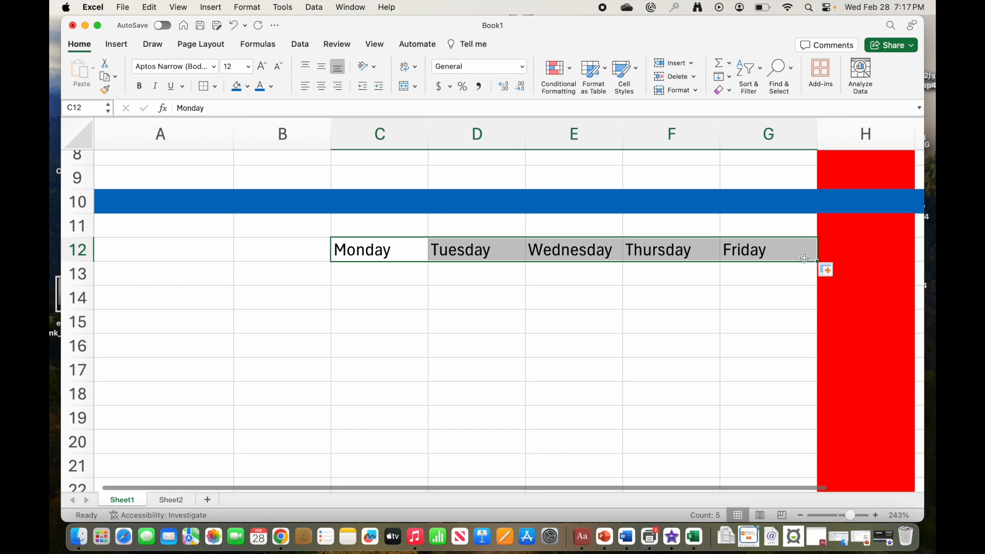
{"action": "left_click", "coordinate": [387, 250]}
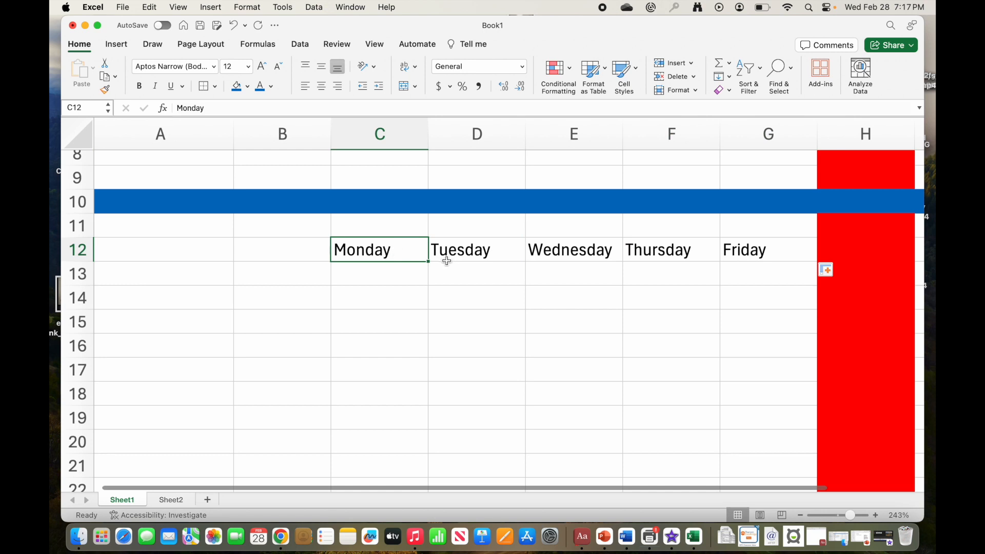
{"action": "left_click_drag", "start_coordinate": [427, 263], "coordinate": [425, 302]}
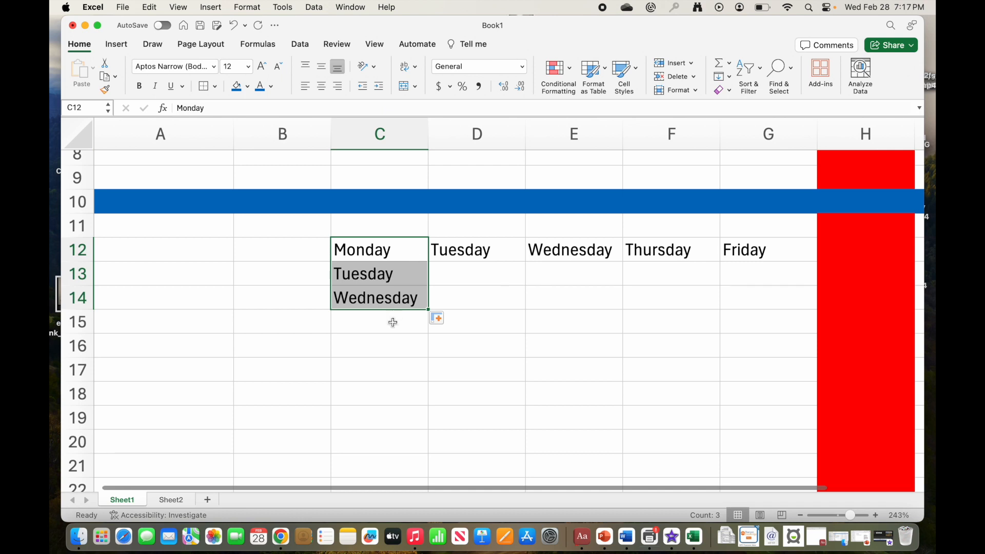
Enter January in D13 and autofill the months across to G13.
{"action": "left_click", "coordinate": [465, 277]}
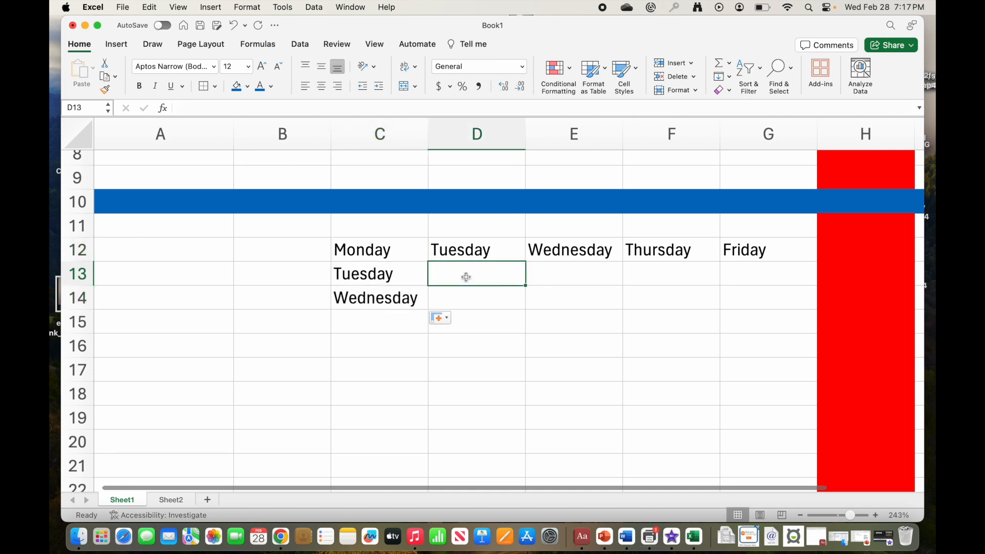
{"action": "type", "text": "January"}
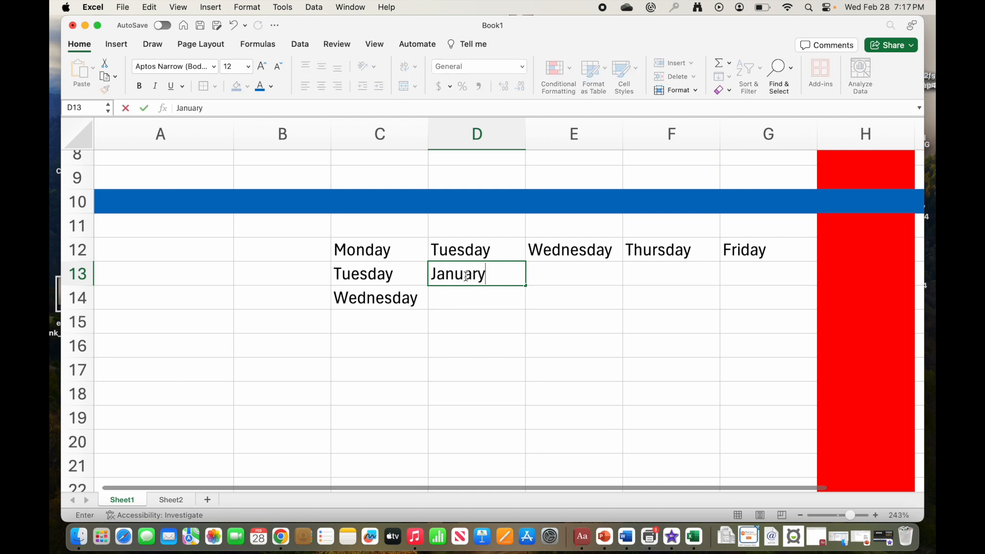
{"action": "left_click", "coordinate": [480, 318]}
{"action": "left_click", "coordinate": [481, 276]}
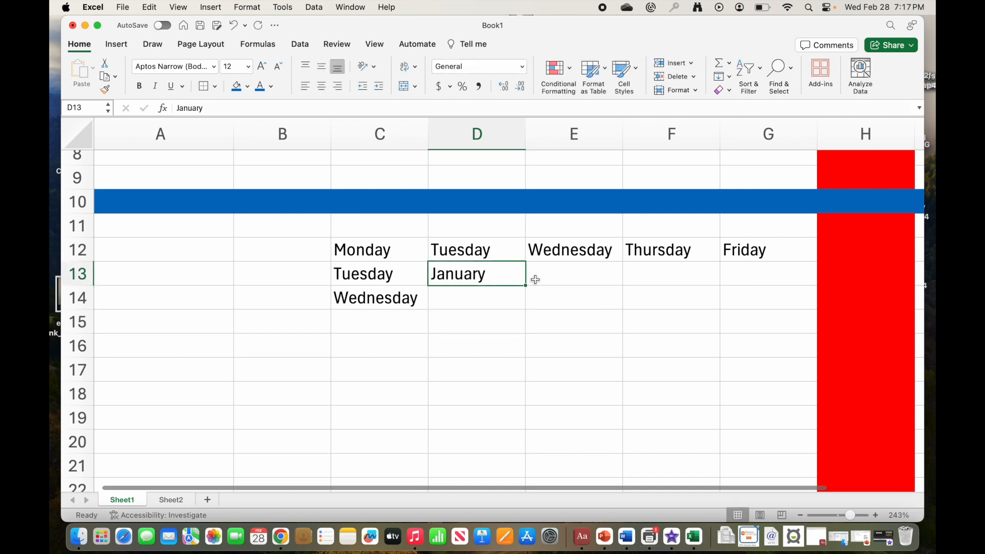
{"action": "left_click_drag", "start_coordinate": [526, 285], "coordinate": [781, 296]}
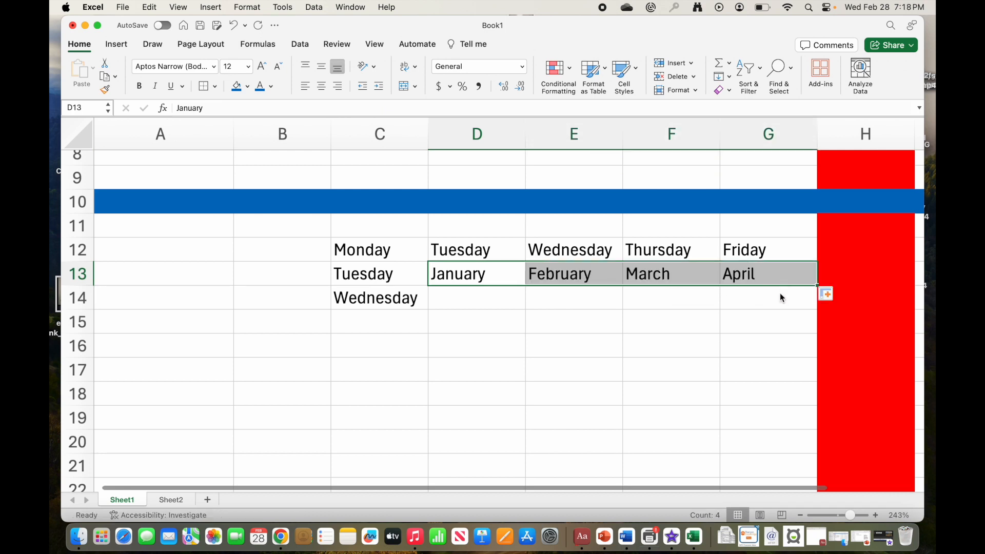
Enter 1 in C15 and 2 in C16, and autofill the number series down to C21.
{"action": "left_click", "coordinate": [379, 321]}
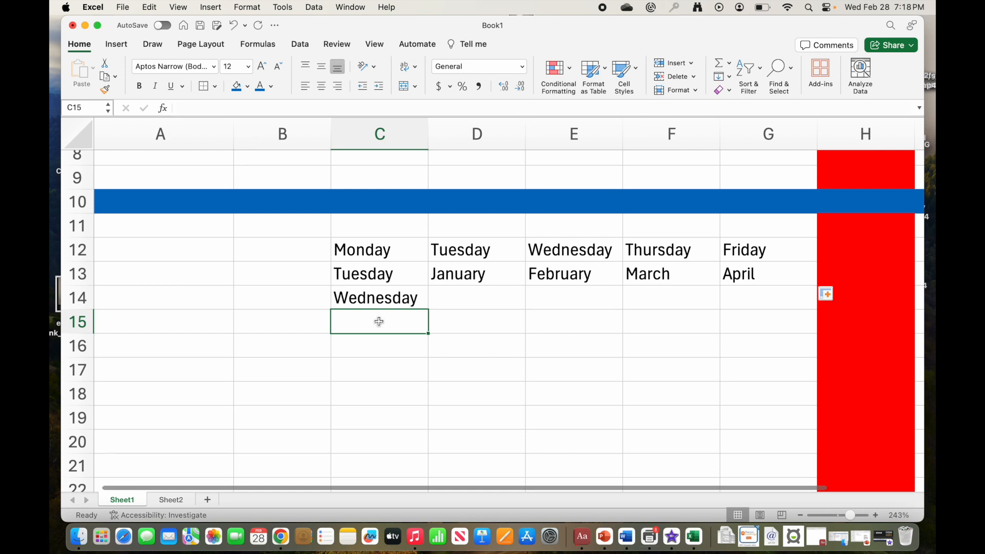
{"action": "type", "text": "1"}
{"action": "key", "text": "Return"}
{"action": "type", "text": "2"}
{"action": "key", "text": "Return"}
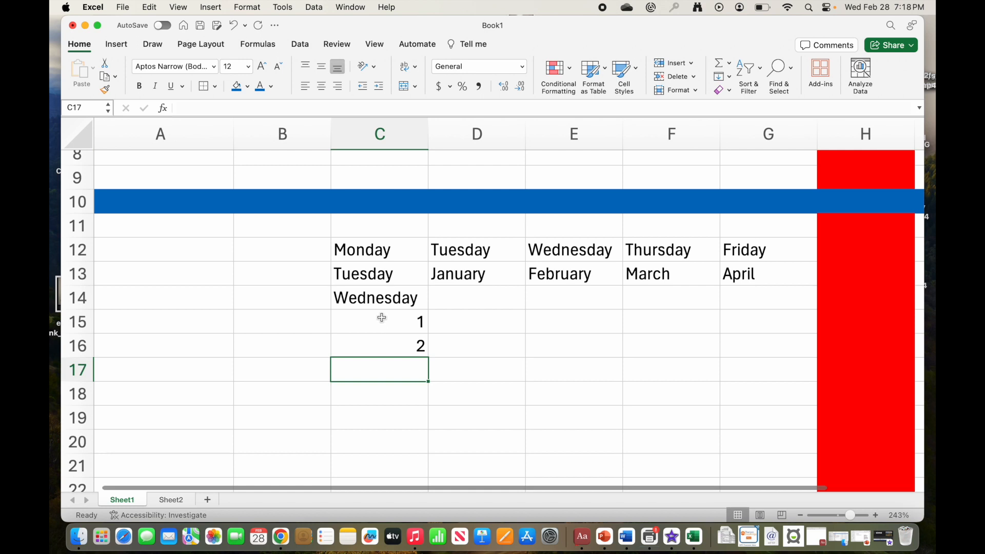
{"action": "left_click_drag", "start_coordinate": [382, 318], "coordinate": [386, 351]}
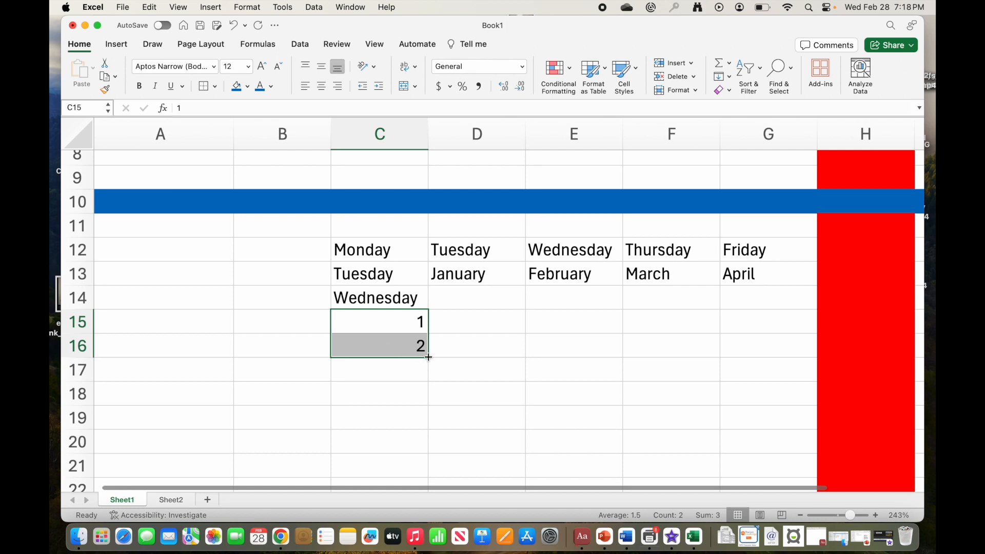
{"action": "left_click_drag", "start_coordinate": [430, 357], "coordinate": [418, 478]}
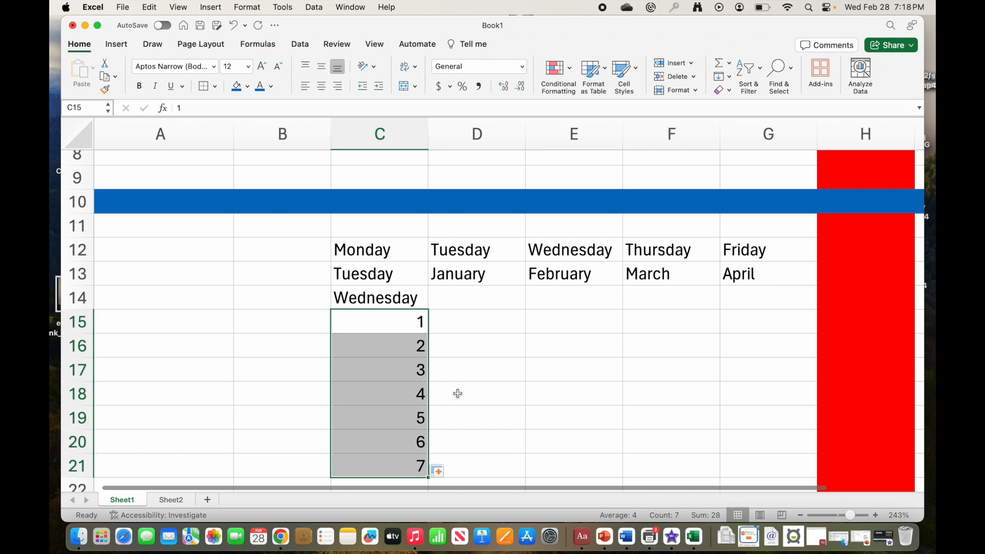
Enter 2 in D15 and extend the series from C15:D15 across to G15.
{"action": "left_click", "coordinate": [467, 330]}
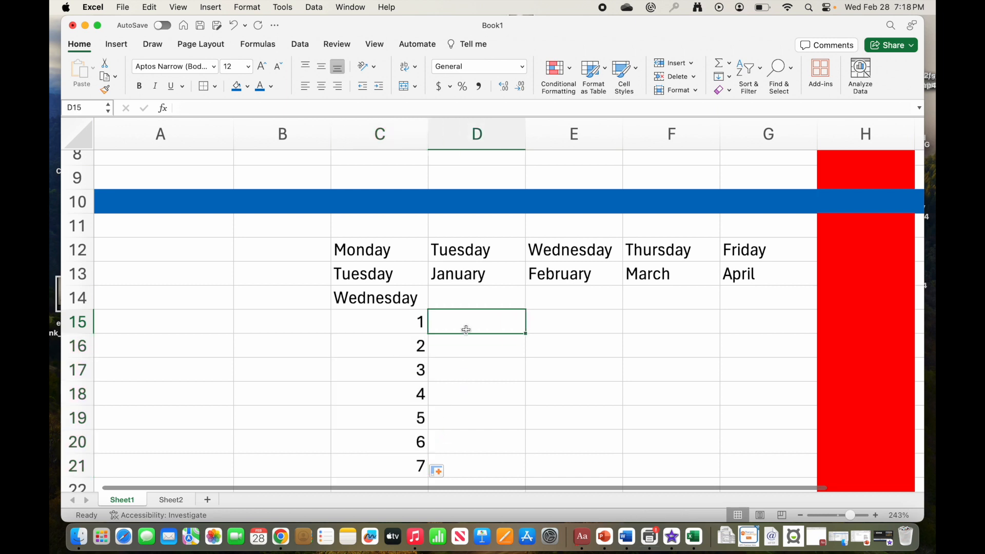
{"action": "type", "text": "2"}
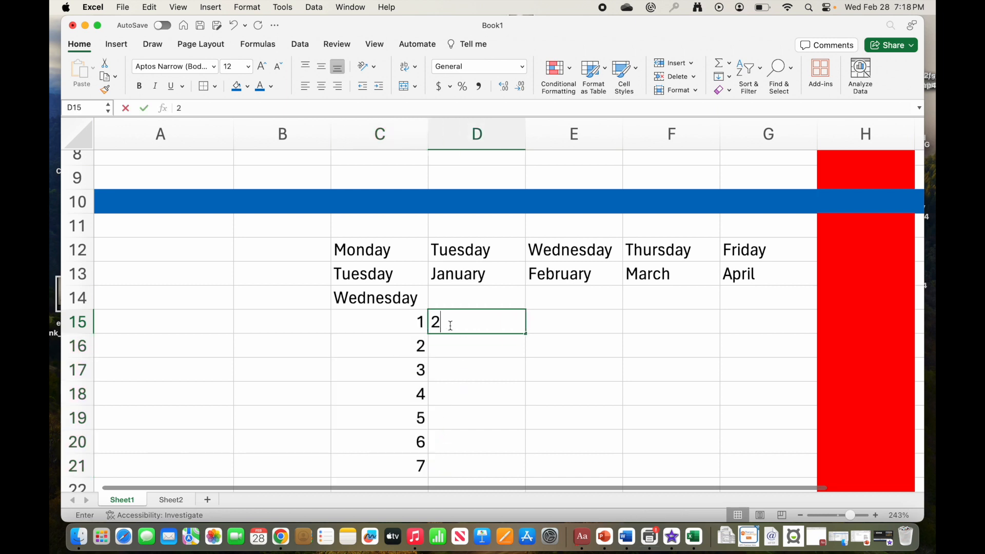
{"action": "key", "text": "Return"}
{"action": "left_click_drag", "start_coordinate": [418, 317], "coordinate": [465, 319]}
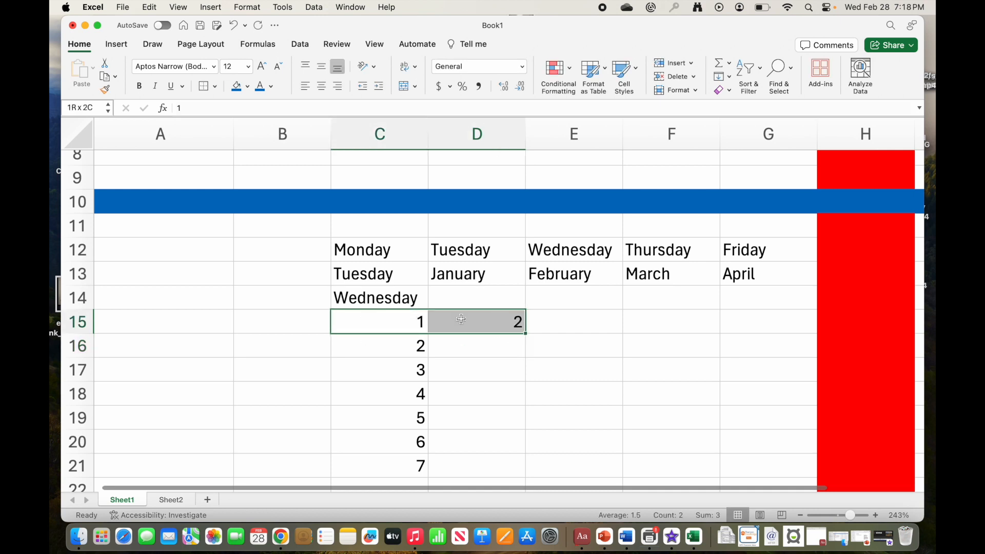
{"action": "left_click_drag", "start_coordinate": [526, 332], "coordinate": [752, 343]}
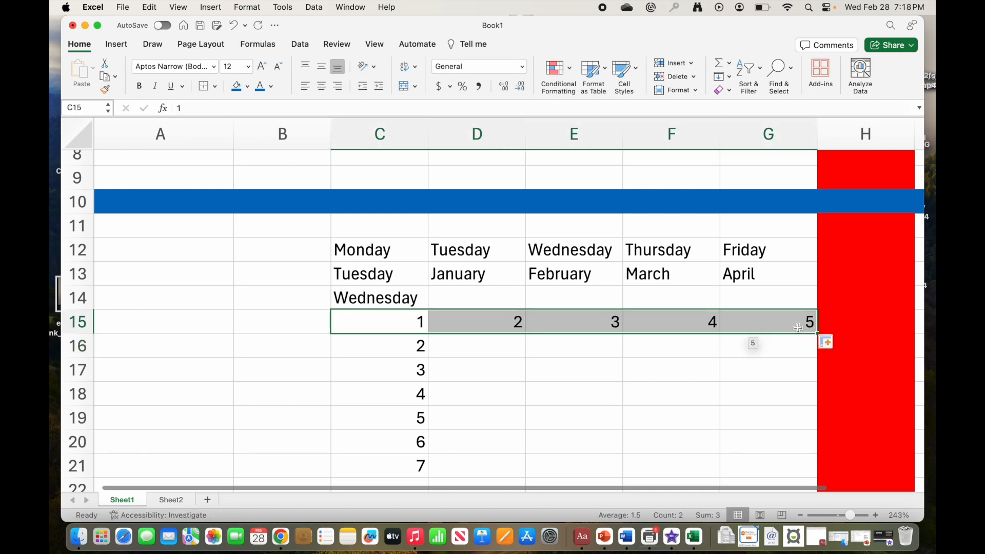
Enter 4 in D16 and autofill the even-number series from D15:D16 down to D21.
{"action": "left_click", "coordinate": [455, 360]}
{"action": "left_click", "coordinate": [455, 352]}
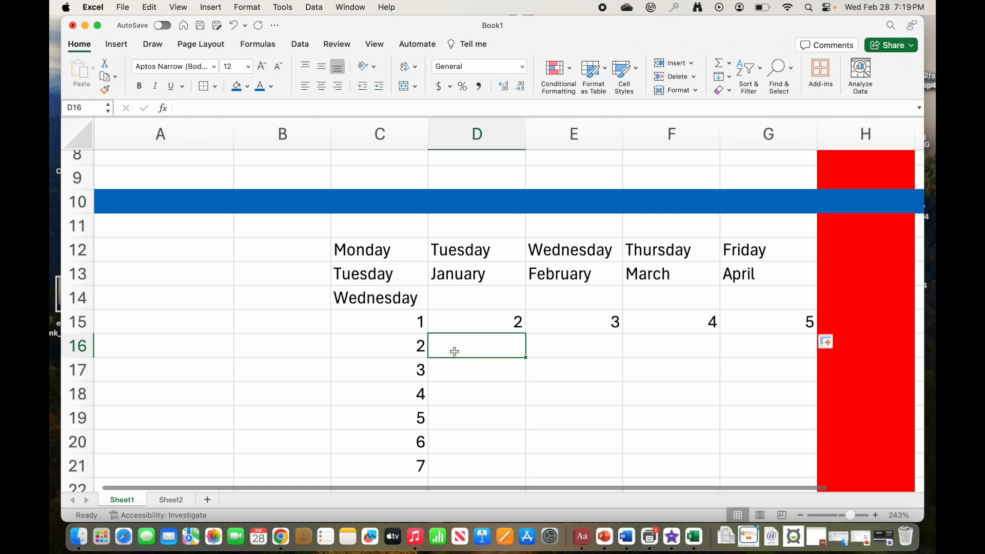
{"action": "type", "text": "4"}
{"action": "key", "text": "Return"}
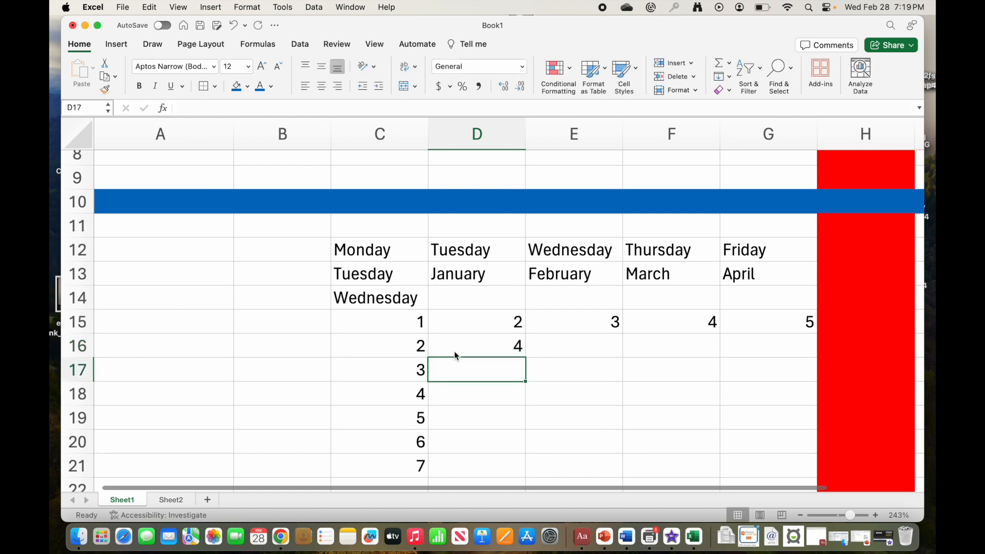
{"action": "left_click_drag", "start_coordinate": [468, 321], "coordinate": [518, 465]}
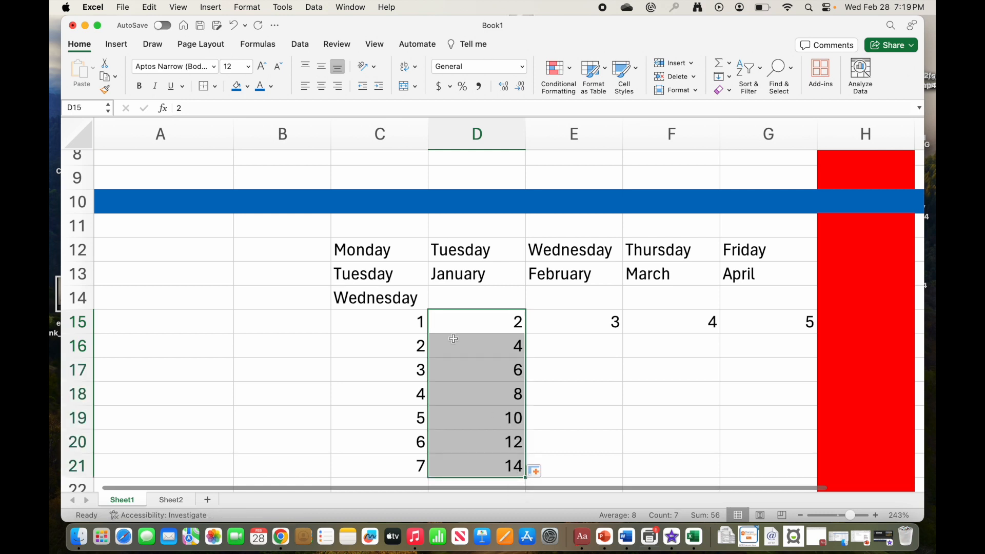
Select the block C16:D21 and autofill its row series across to column G.
{"action": "left_click", "coordinate": [540, 370]}
{"action": "left_click", "coordinate": [459, 349]}
{"action": "left_click_drag", "start_coordinate": [418, 347], "coordinate": [462, 347]}
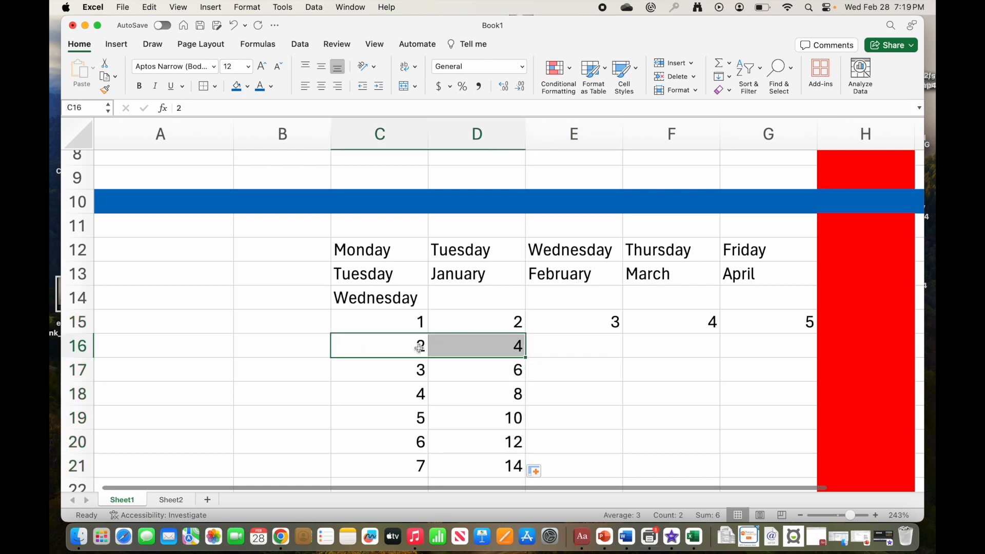
{"action": "left_click", "coordinate": [596, 408]}
{"action": "left_click", "coordinate": [386, 347]}
{"action": "left_click_drag", "start_coordinate": [386, 347], "coordinate": [465, 467]}
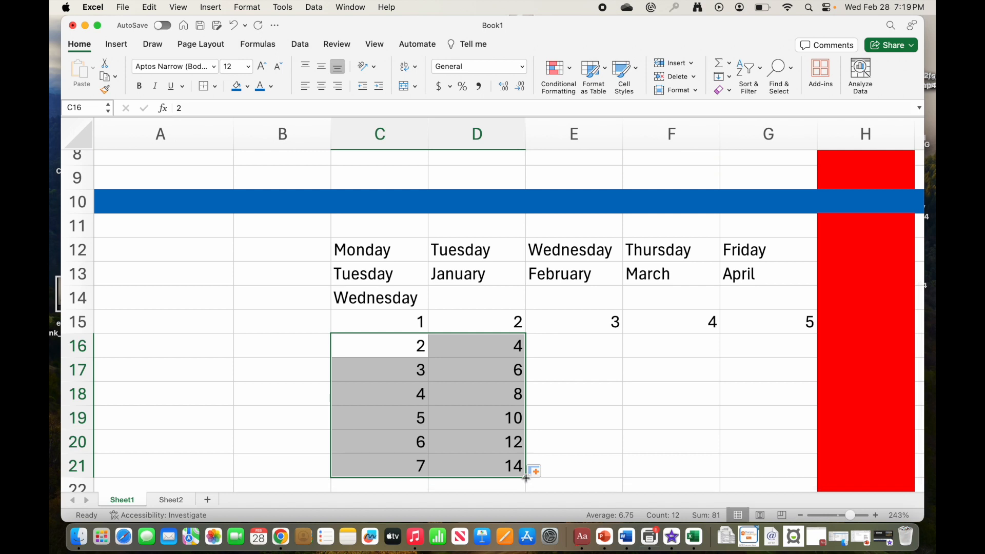
{"action": "left_click_drag", "start_coordinate": [524, 477], "coordinate": [789, 480]}
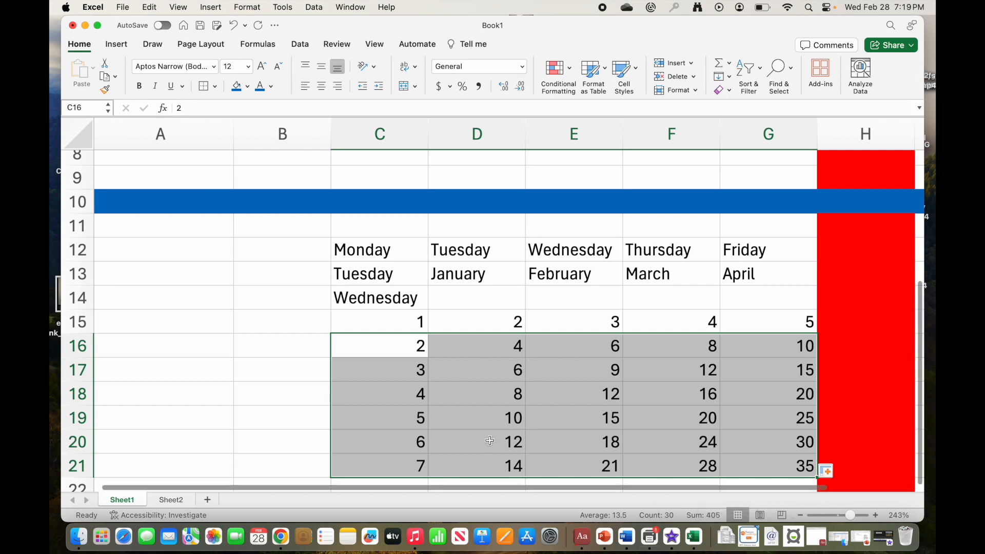
Undo the fills and entries in columns D to G back to the empty cell D15, keeping the series in column C.
{"action": "left_click", "coordinate": [466, 417]}
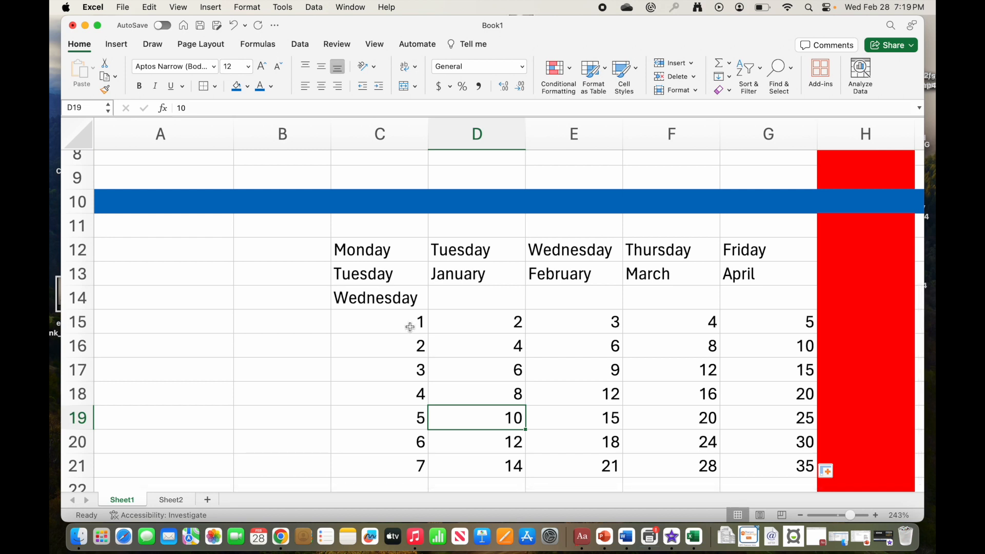
{"action": "key", "text": "super+z"}
{"action": "key", "text": "super+z"}
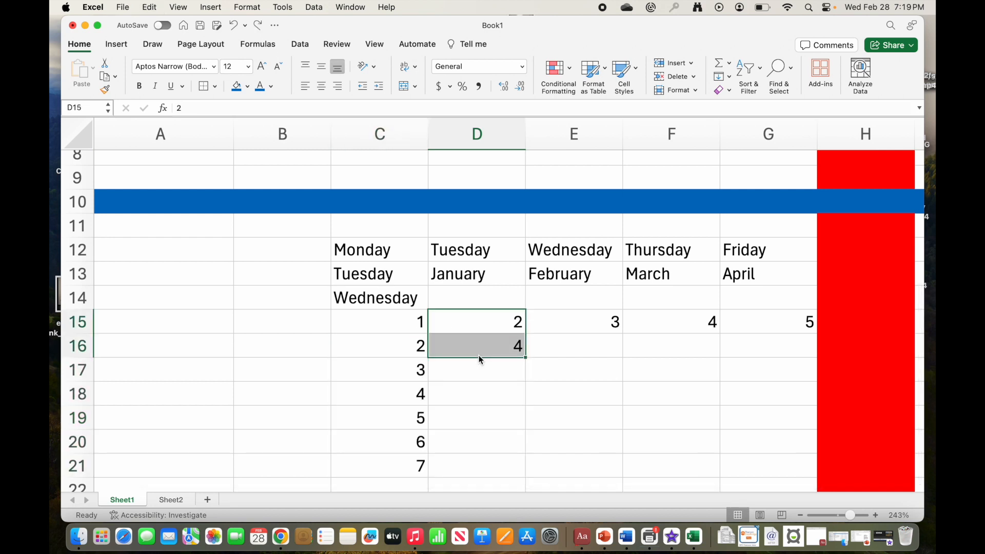
{"action": "key", "text": "super+z"}
{"action": "key", "text": "super+z"}
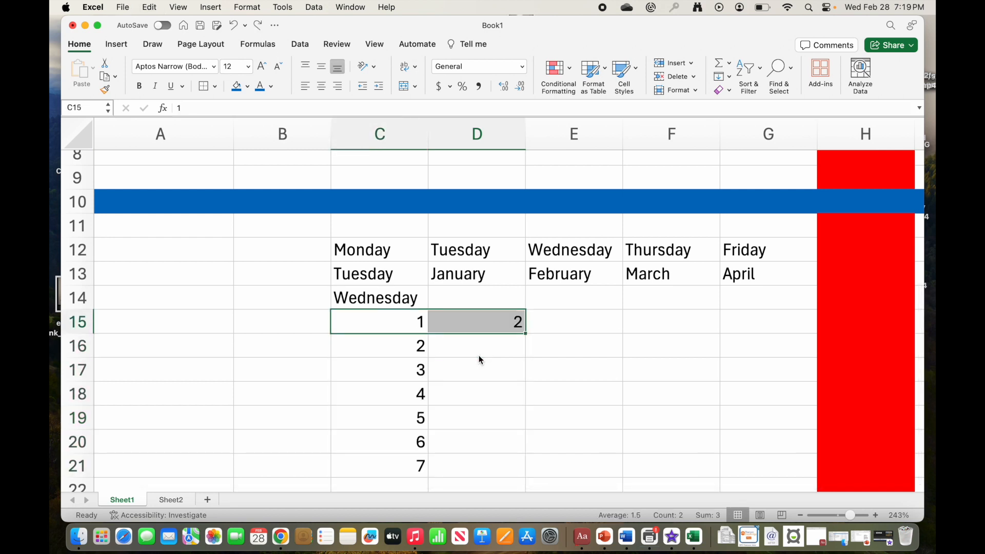
{"action": "key", "text": "super+z"}
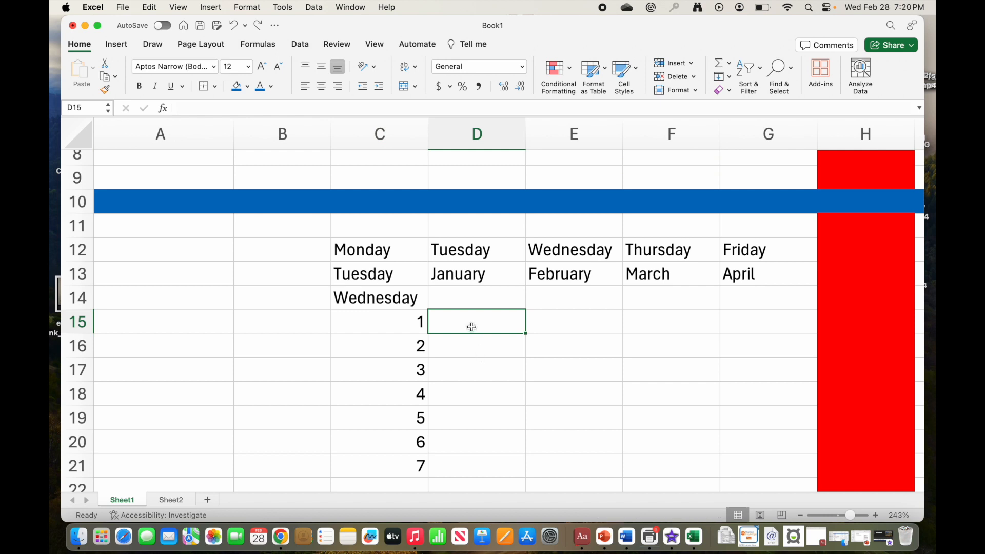
Re-enter 2 in D15 and autofill the series from C15:D15 across to G15.
{"action": "type", "text": "2"}
{"action": "key", "text": "Return"}
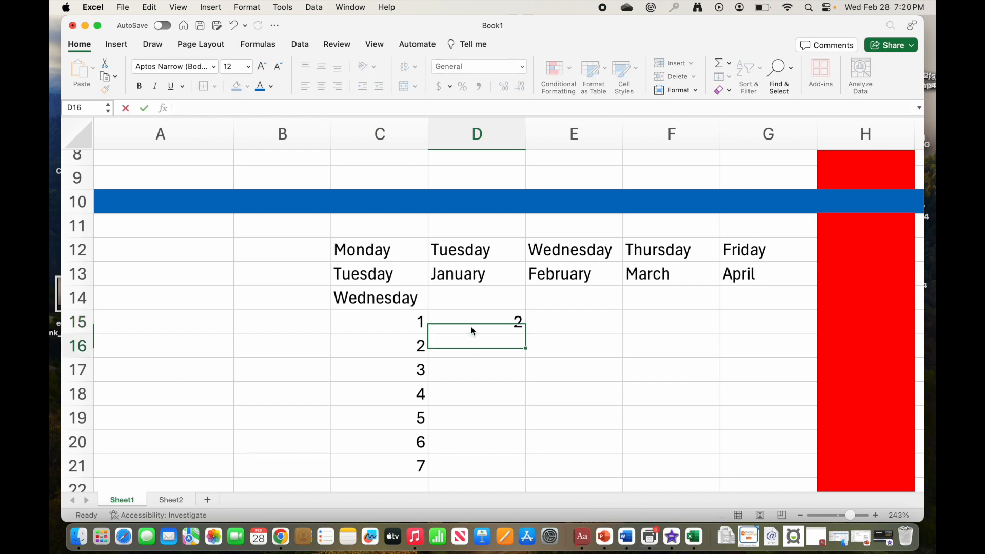
{"action": "left_click_drag", "start_coordinate": [399, 318], "coordinate": [474, 322]}
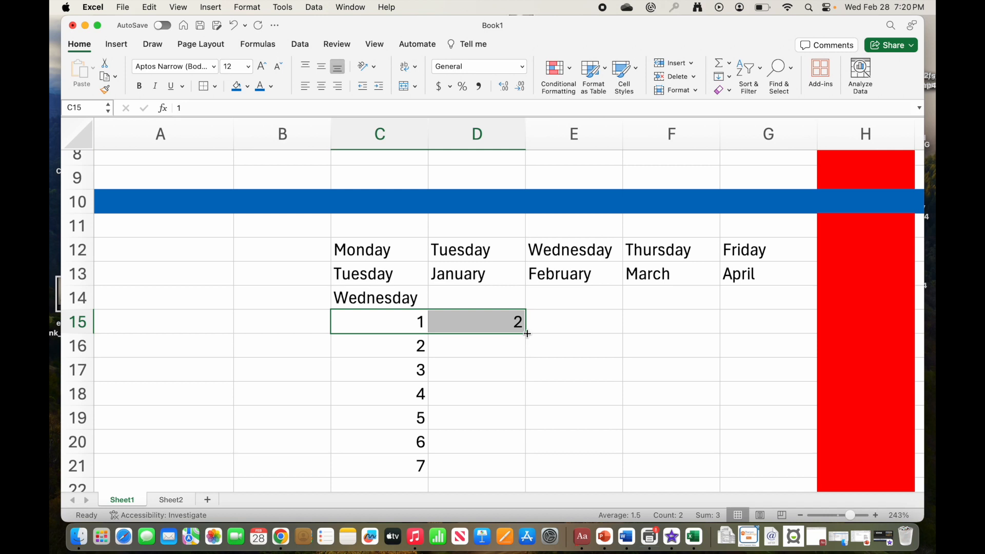
{"action": "left_click_drag", "start_coordinate": [527, 334], "coordinate": [654, 333]}
{"action": "left_click_drag", "start_coordinate": [824, 324], "coordinate": [821, 324]}
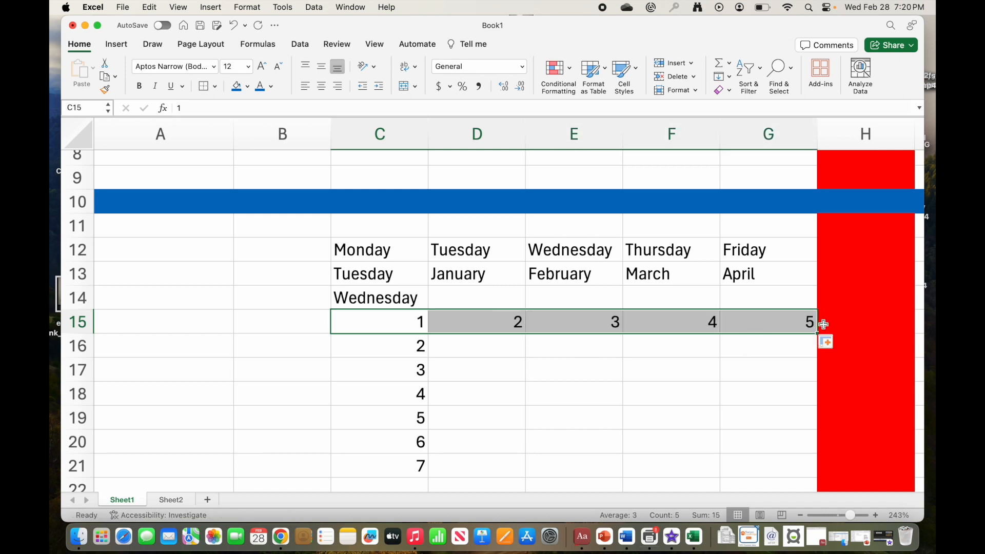
Autofill the single cell C15 down to C21 so the value 1 repeats in every cell.
{"action": "left_click", "coordinate": [418, 319]}
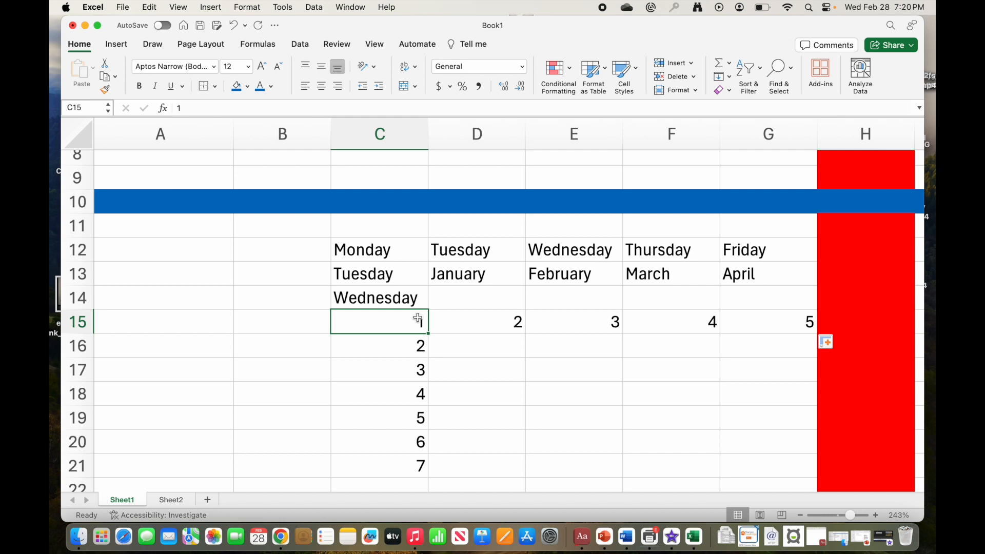
{"action": "left_click_drag", "start_coordinate": [430, 335], "coordinate": [424, 381]}
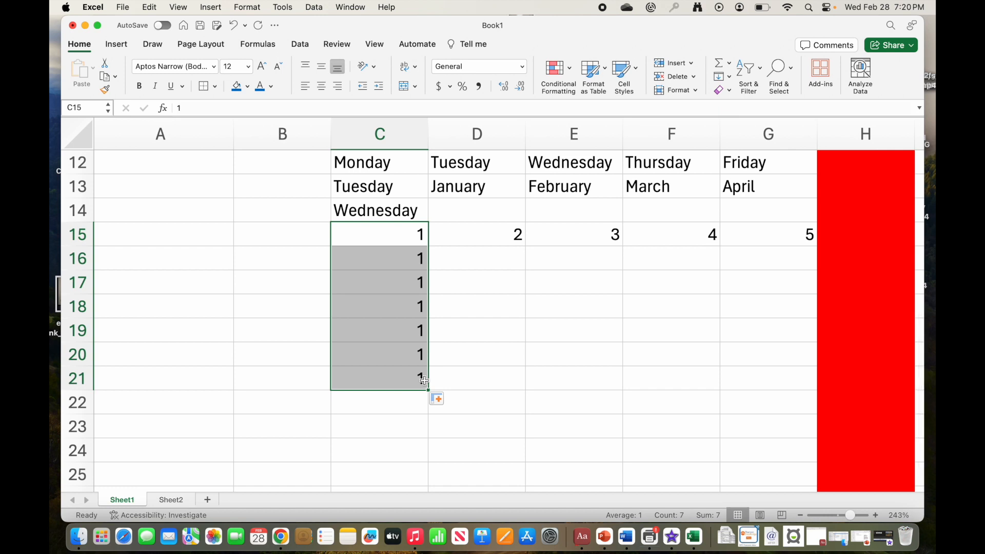
{"action": "scroll", "coordinate": [424, 381], "scroll_direction": "down", "scroll_amount": 2}
{"action": "left_click", "coordinate": [404, 378]}
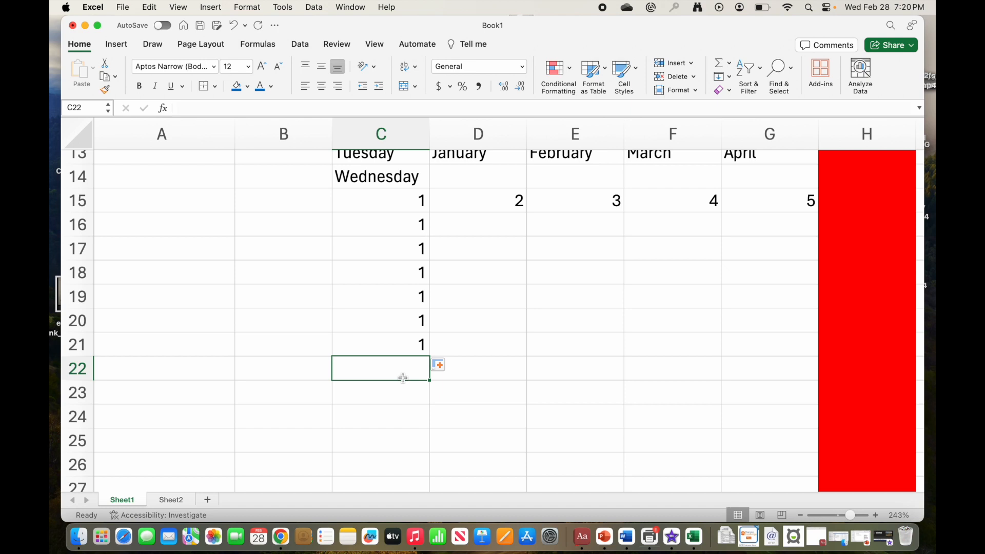
Enter Test 1 in C22 and autofill the series across to G22.
{"action": "type", "text": "Test 1"}
{"action": "left_click", "coordinate": [432, 397]}
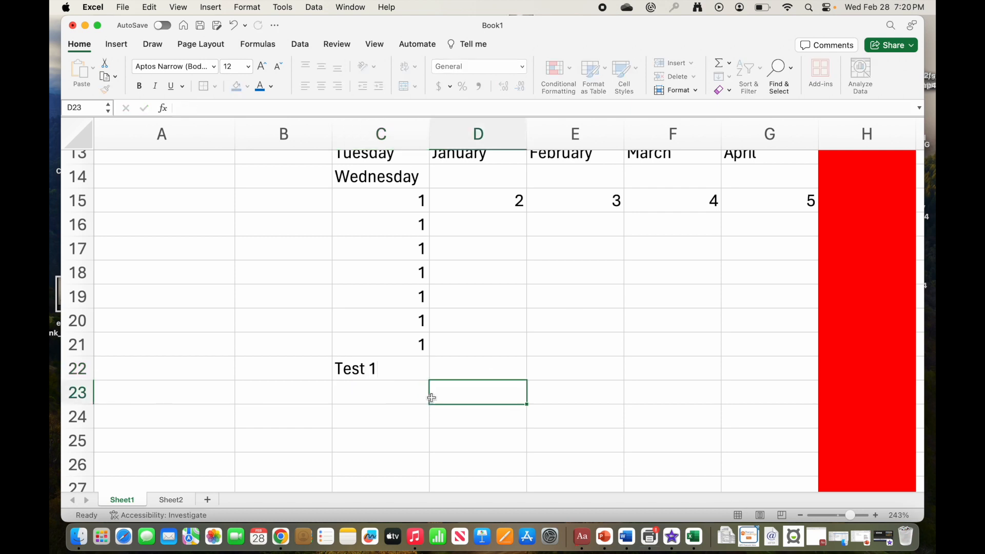
{"action": "left_click", "coordinate": [386, 373]}
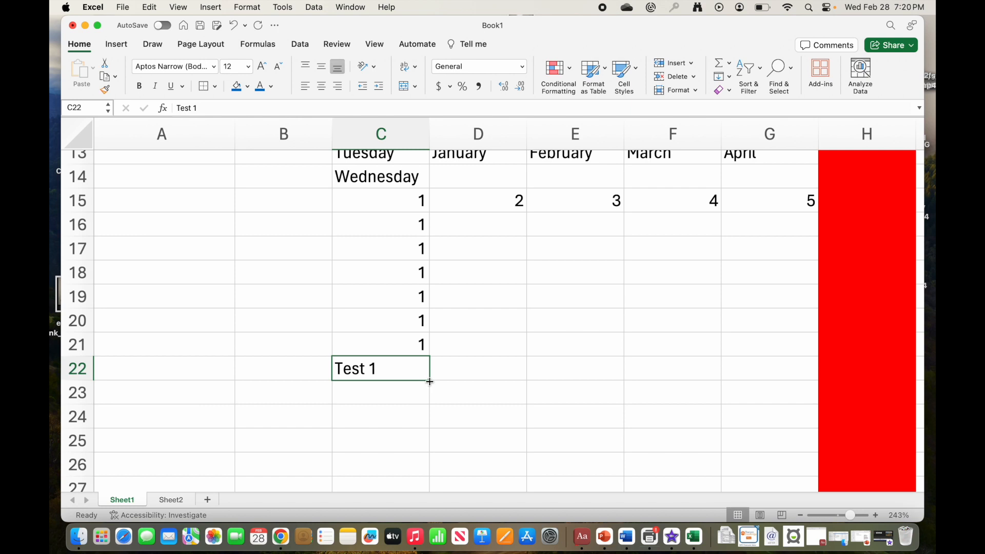
{"action": "left_click_drag", "start_coordinate": [430, 382], "coordinate": [786, 393]}
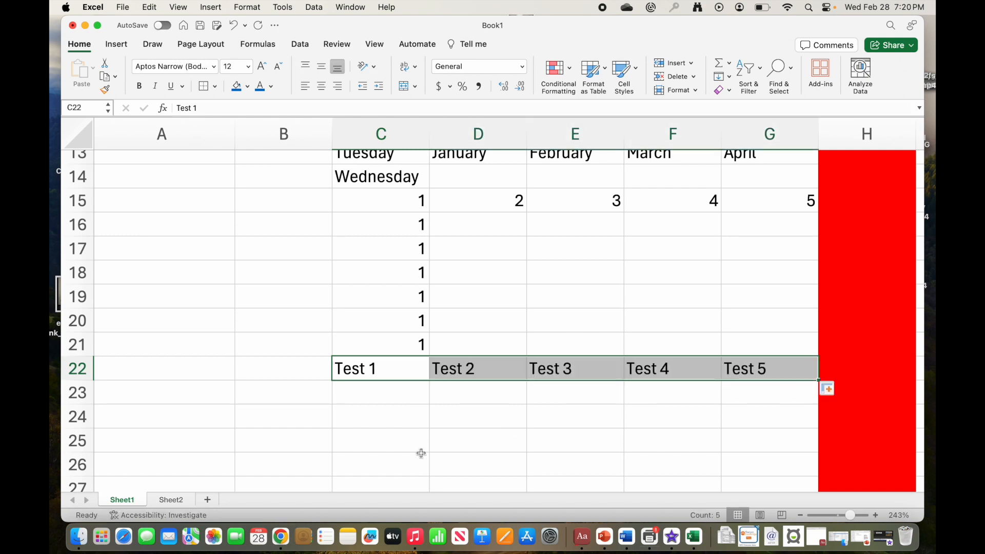
Enter 1st Attempt in C23 and autofill the ordinal series across to F23.
{"action": "left_click", "coordinate": [387, 390]}
{"action": "type", "text": "1st Attem["}
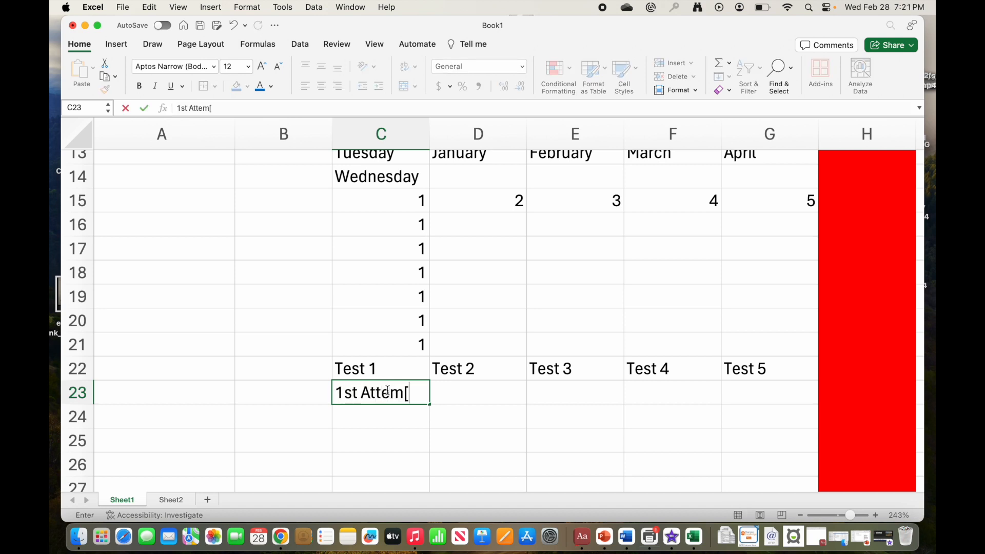
{"action": "key", "text": "BackSpace"}
{"action": "type", "text": "pt"}
{"action": "key", "text": "Return"}
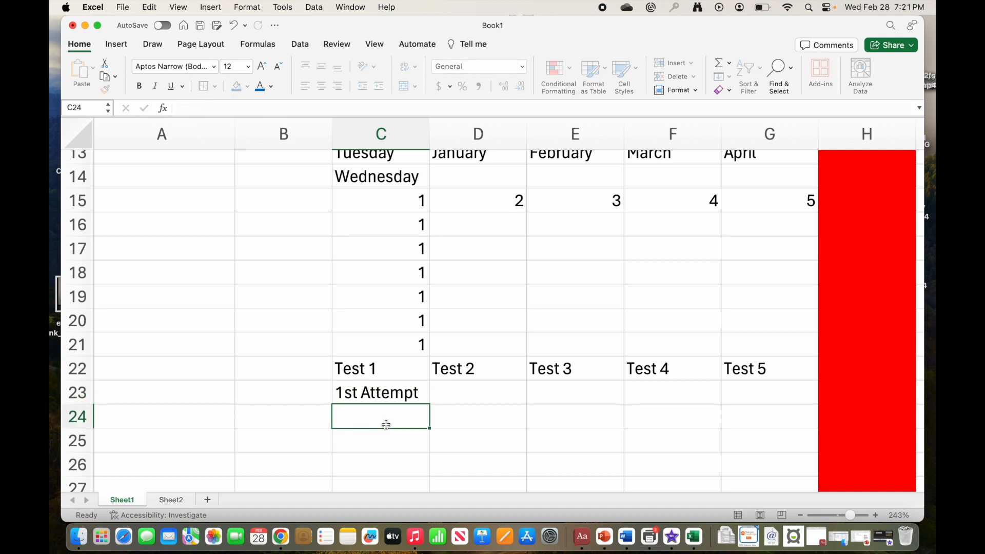
{"action": "left_click", "coordinate": [374, 394]}
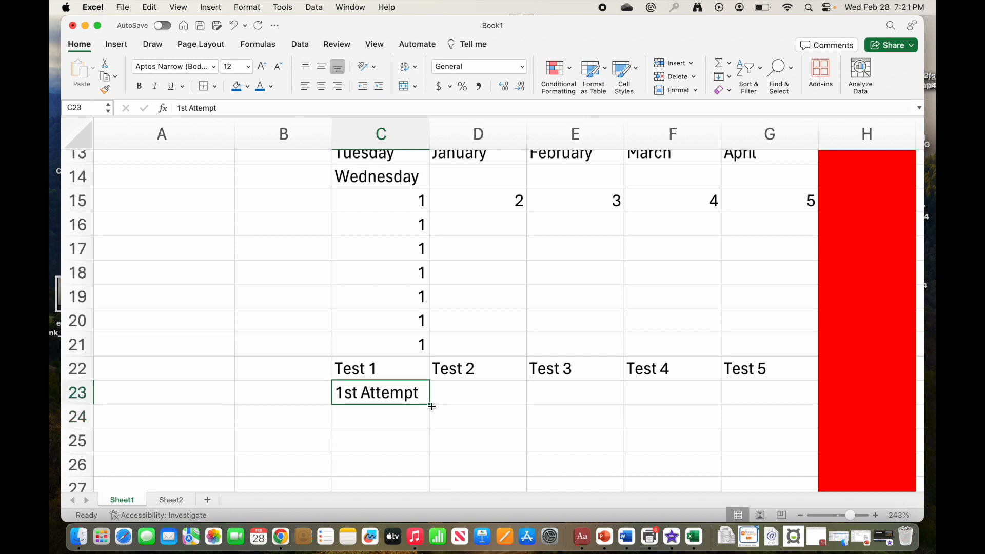
{"action": "left_click_drag", "start_coordinate": [429, 404], "coordinate": [771, 413]}
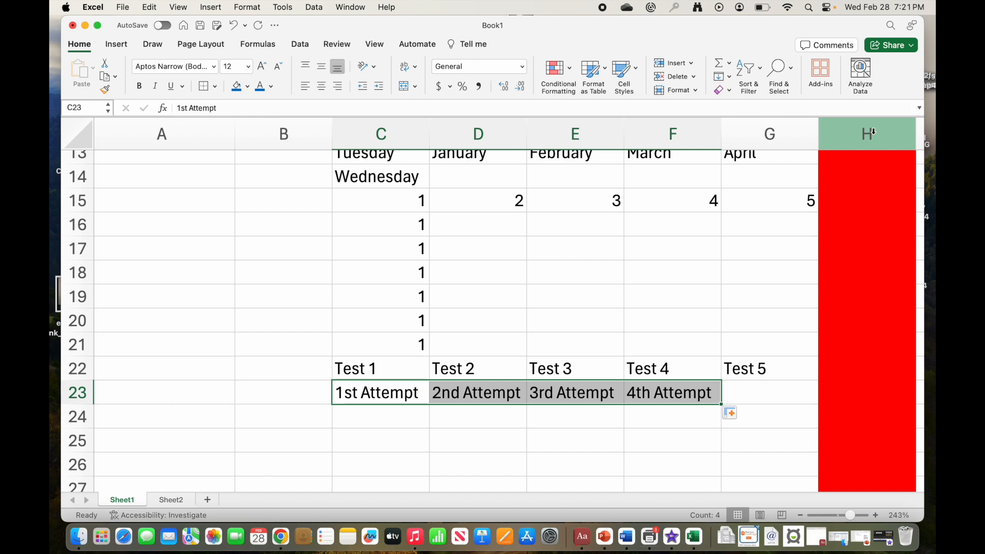
Enter the partial word DEL in the empty cell F7 above the blue row.
{"action": "scroll", "coordinate": [330, 220], "scroll_direction": "up", "scroll_amount": 5}
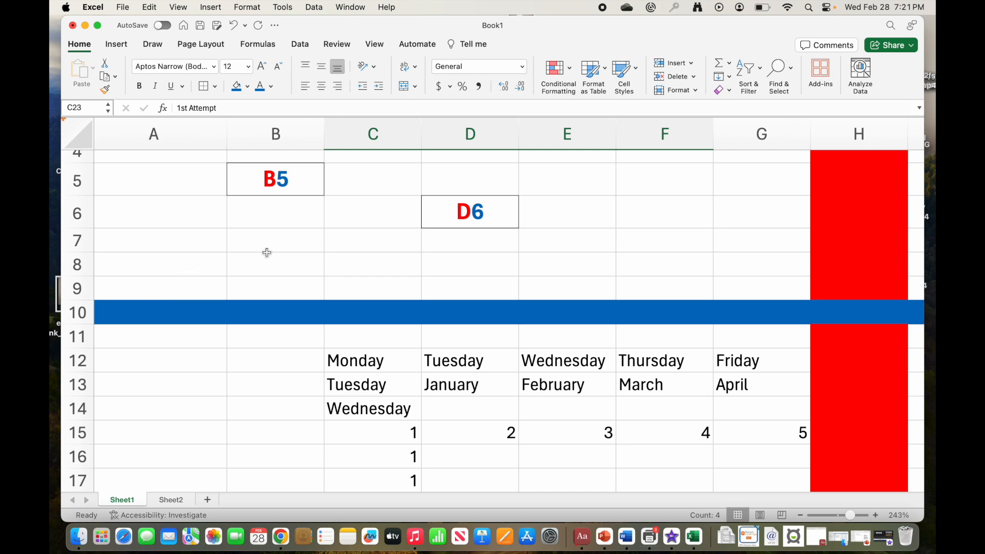
{"action": "scroll", "coordinate": [267, 253], "scroll_direction": "down", "scroll_amount": 3}
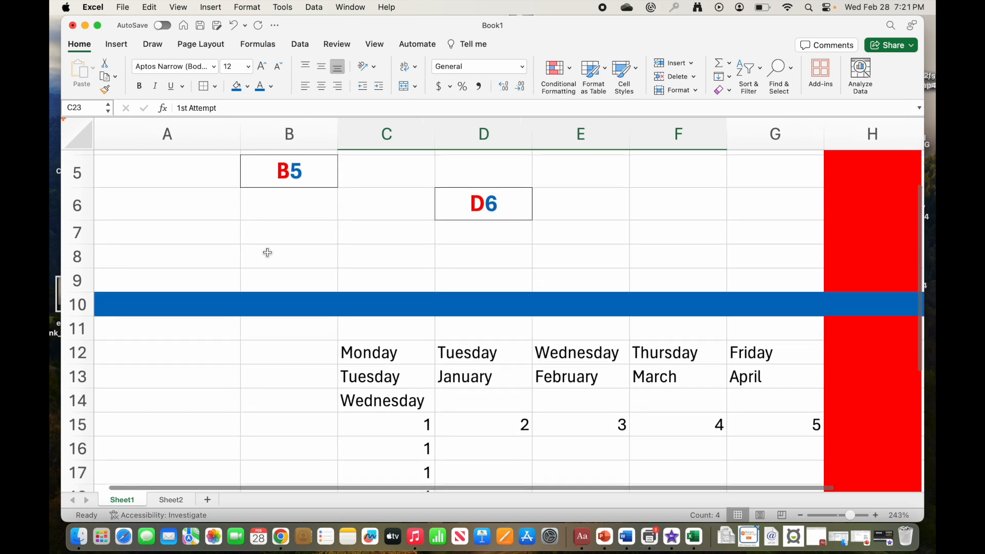
{"action": "scroll", "coordinate": [267, 253], "scroll_direction": "down", "scroll_amount": 1}
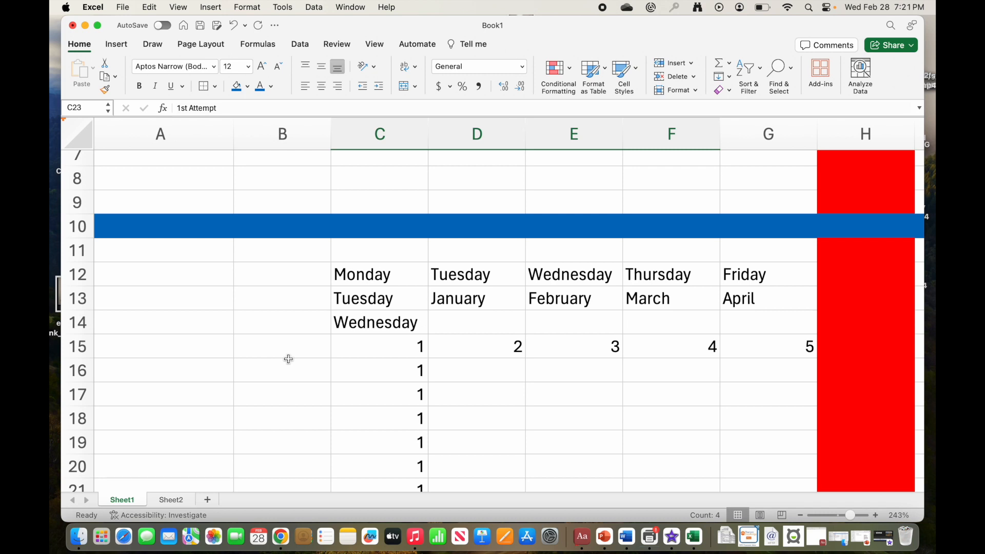
{"action": "scroll", "coordinate": [469, 225], "scroll_direction": "up", "scroll_amount": 3}
{"action": "scroll", "coordinate": [469, 226], "scroll_direction": "up", "scroll_amount": 2}
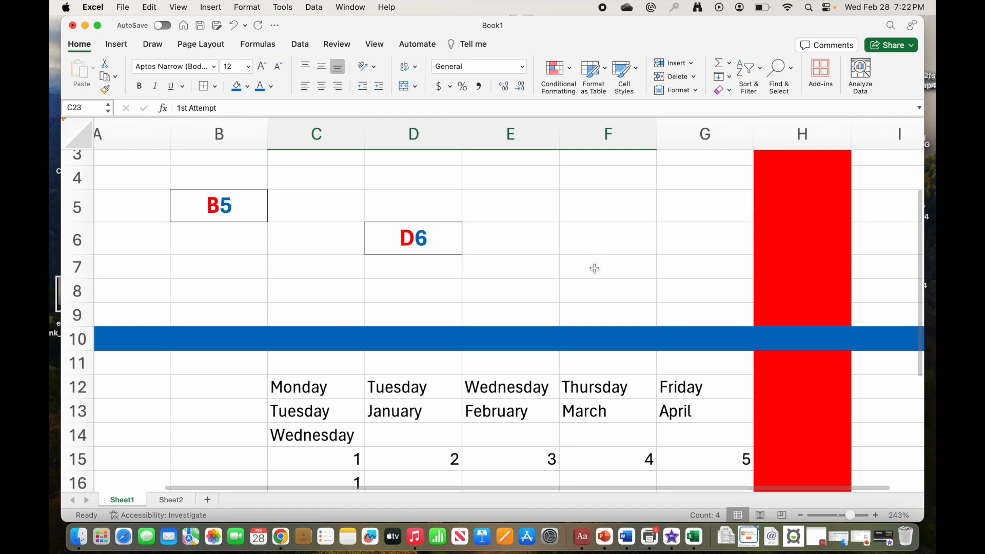
{"action": "left_click", "coordinate": [598, 275]}
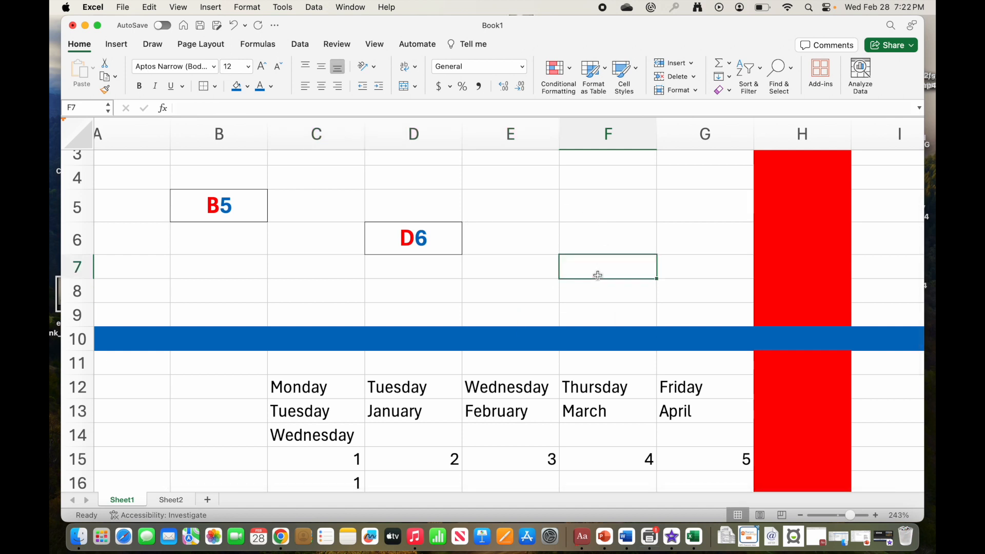
{"action": "type", "text": "DEL"}
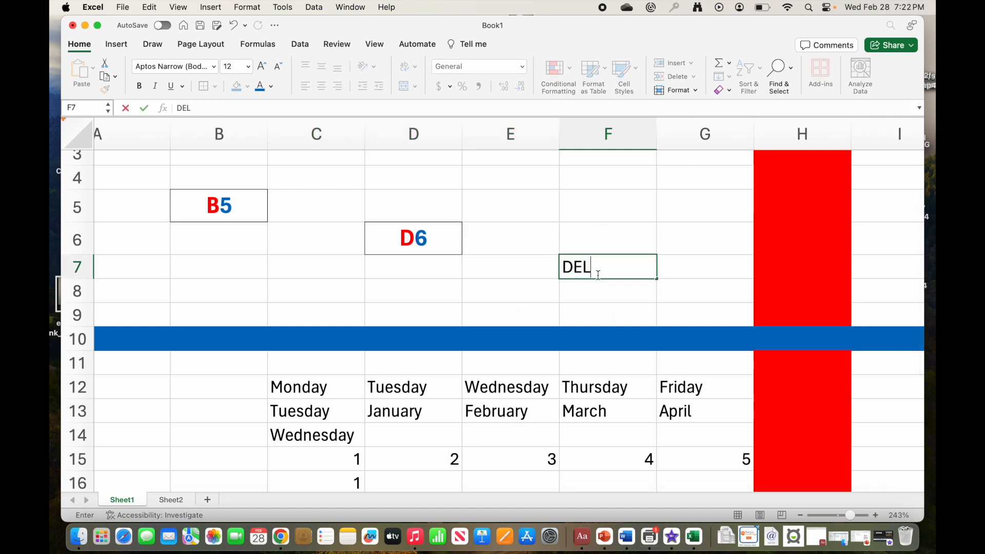
{"action": "key", "text": "Return"}
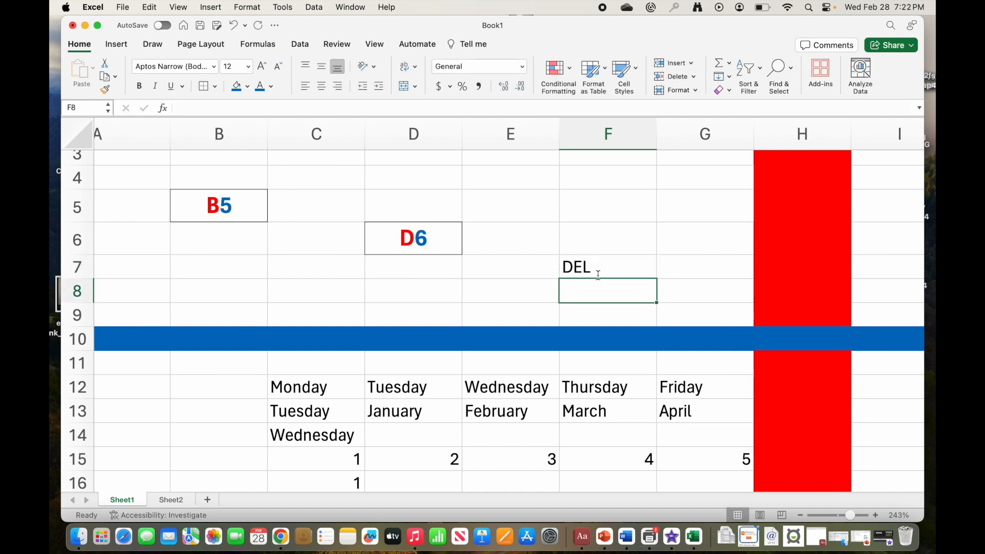
Overwrite the text in F7 with ete by entering it on the selected cell.
{"action": "left_click", "coordinate": [582, 258]}
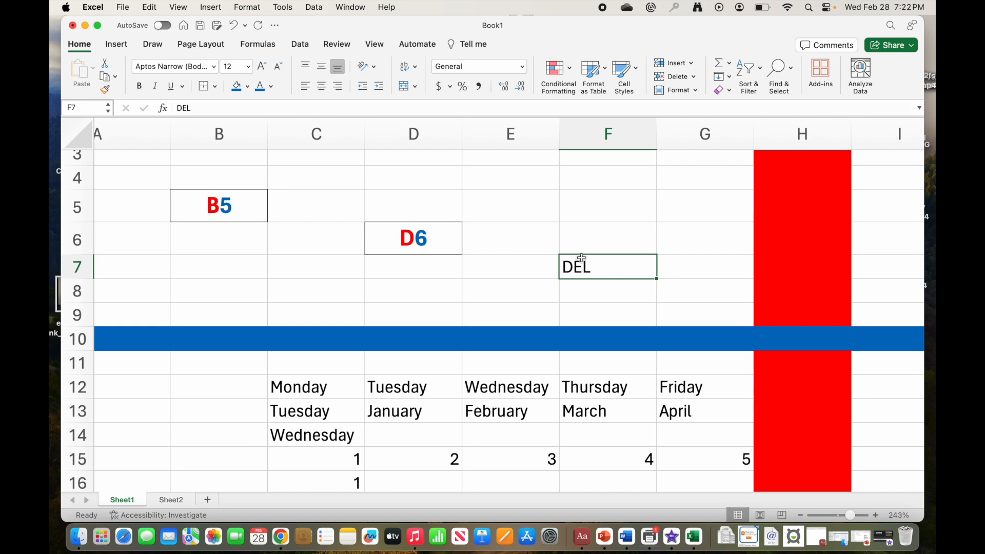
{"action": "type", "text": "ete"}
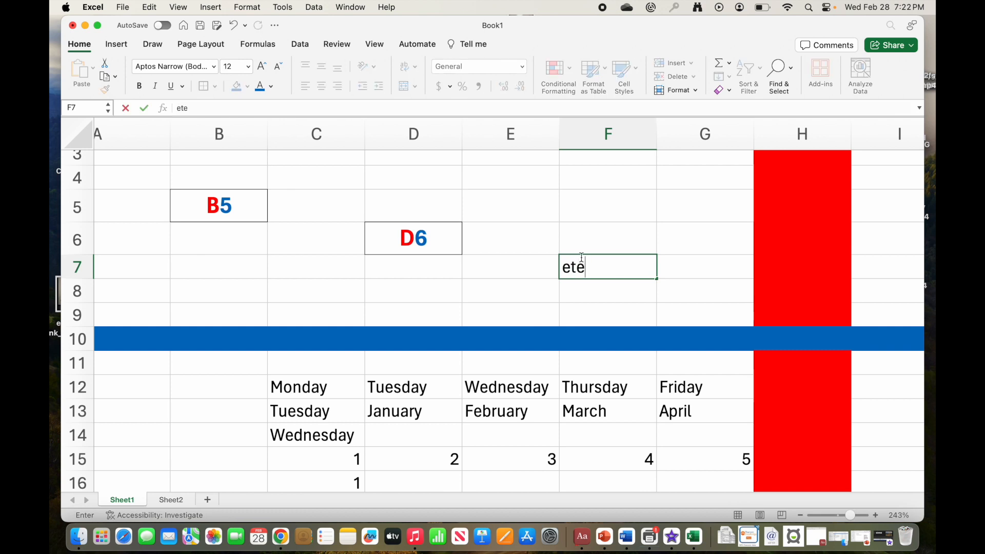
{"action": "key", "text": "Return"}
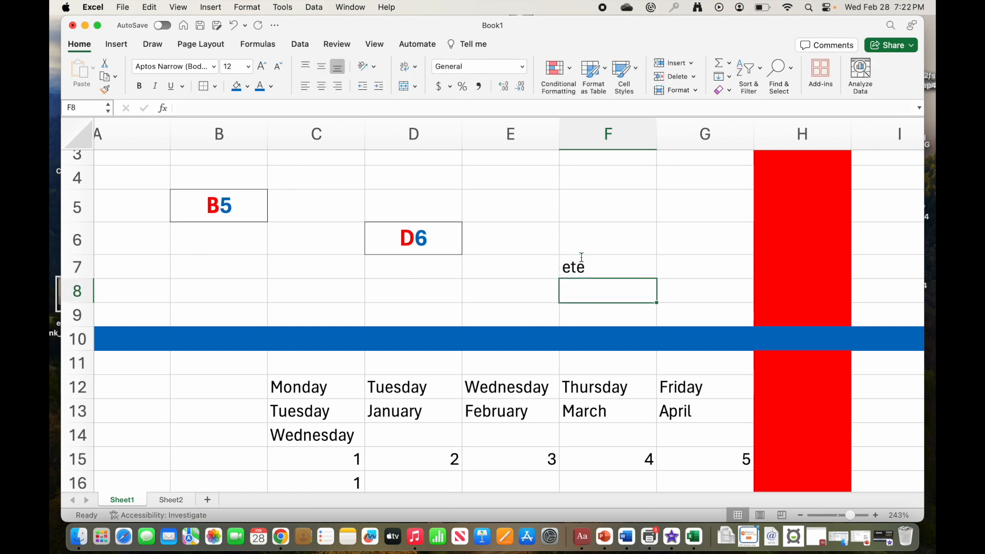
Re-enter DEL in F7 and extend the existing text to DELETE before committing it.
{"action": "left_click", "coordinate": [582, 266]}
{"action": "type", "text": "DEL"}
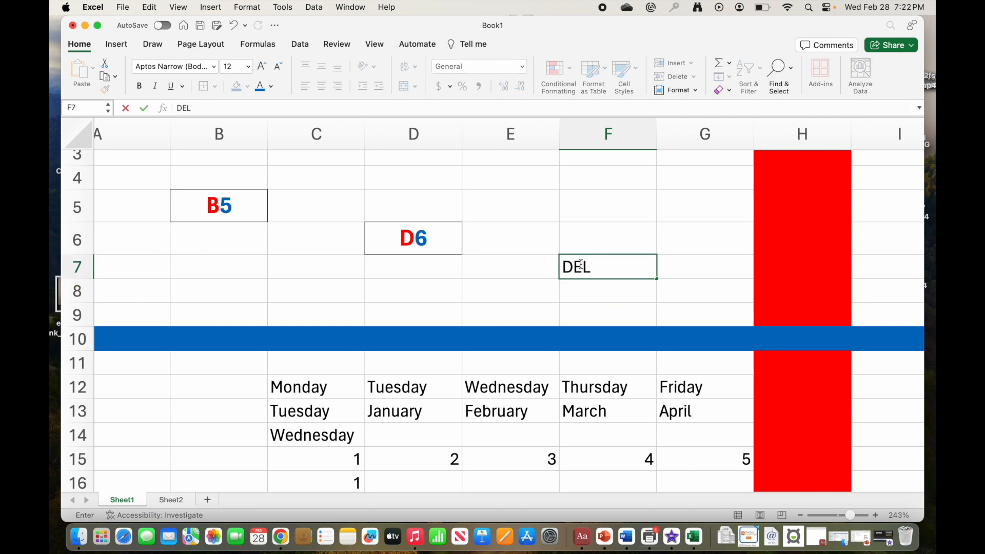
{"action": "left_click", "coordinate": [193, 107]}
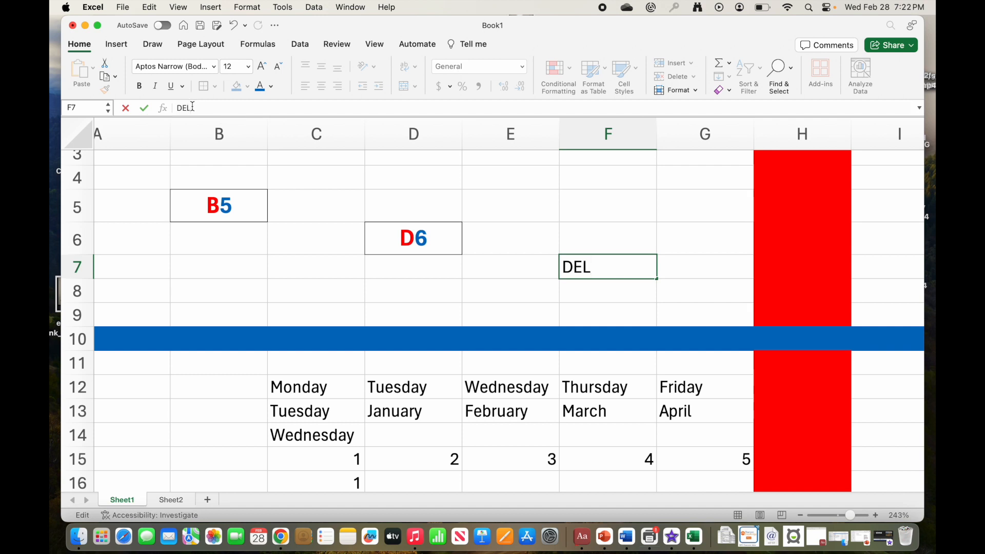
{"action": "type", "text": "ete"}
{"action": "key", "text": "BackSpace"}
{"action": "key", "text": "BackSpace"}
{"action": "key", "text": "BackSpace"}
{"action": "type", "text": "ETE"}
{"action": "key", "text": "Caps_Lock"}
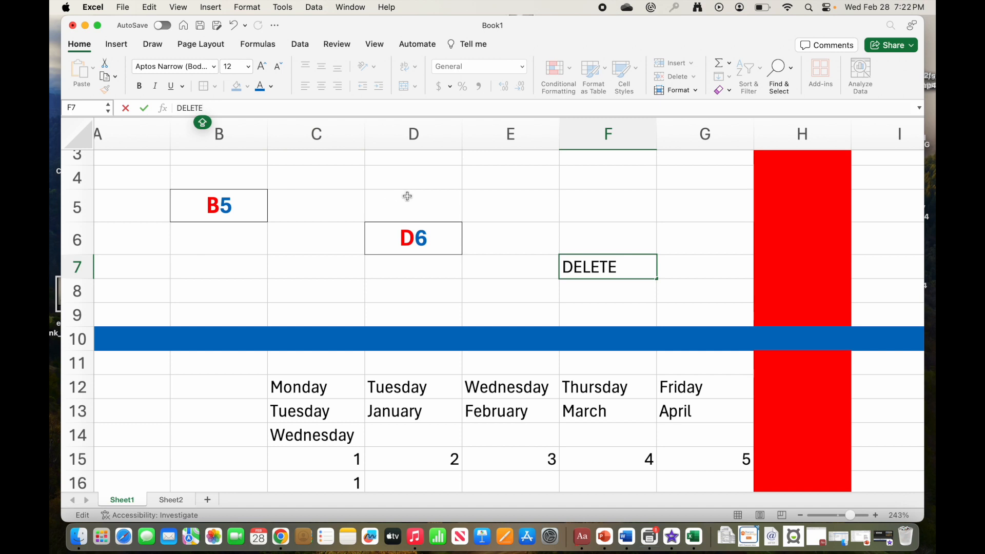
{"action": "key", "text": "Return"}
Edit F7 directly inside the cell, removing the existing text and entering ERASE.
{"action": "left_click", "coordinate": [583, 271]}
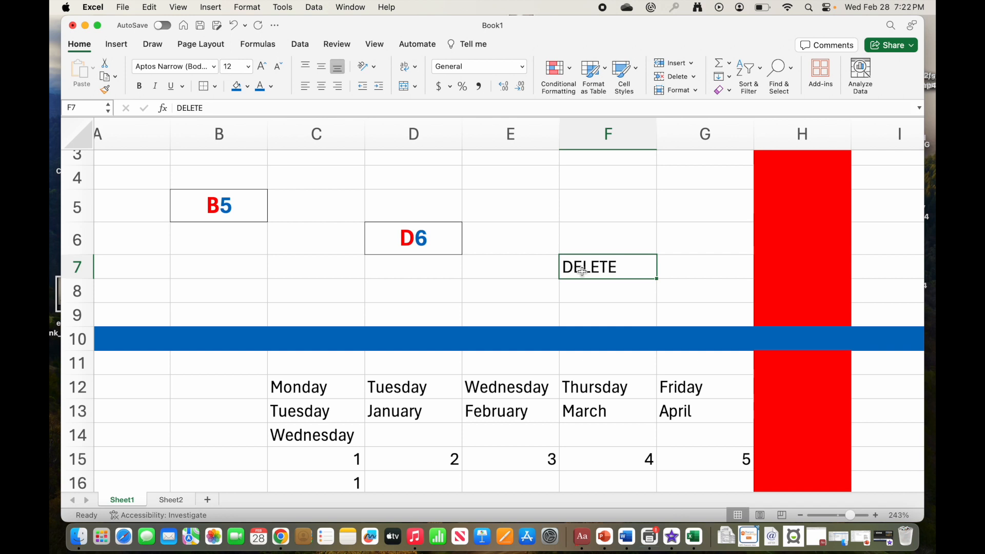
{"action": "double_click", "coordinate": [622, 269]}
{"action": "key", "text": "BackSpace"}
{"action": "key", "text": "BackSpace"}
{"action": "key", "text": "BackSpace"}
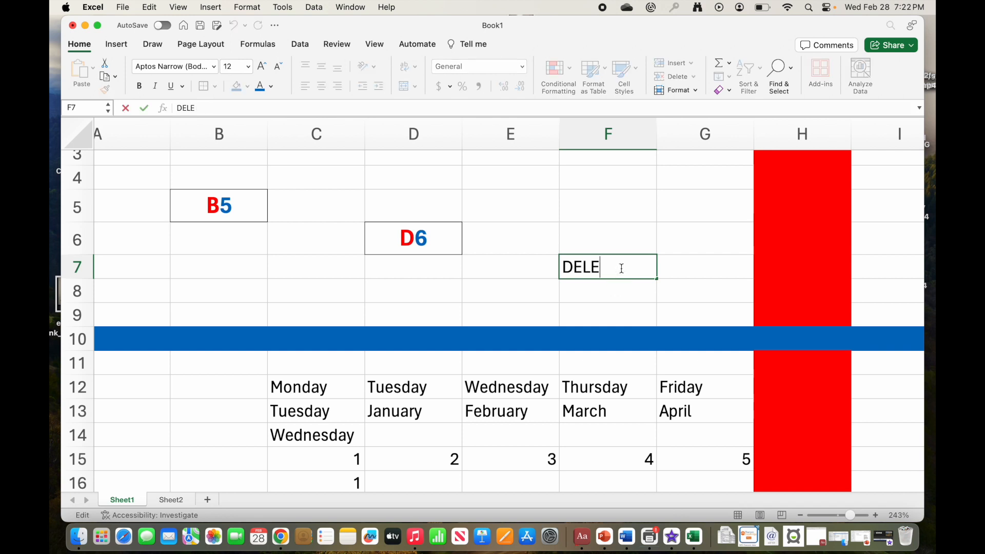
{"action": "key", "text": "BackSpace"}
{"action": "key", "text": "BackSpace"}
{"action": "key", "text": "BackSpace"}
{"action": "type", "text": "ERASE"}
{"action": "key", "text": "Caps_Lock"}
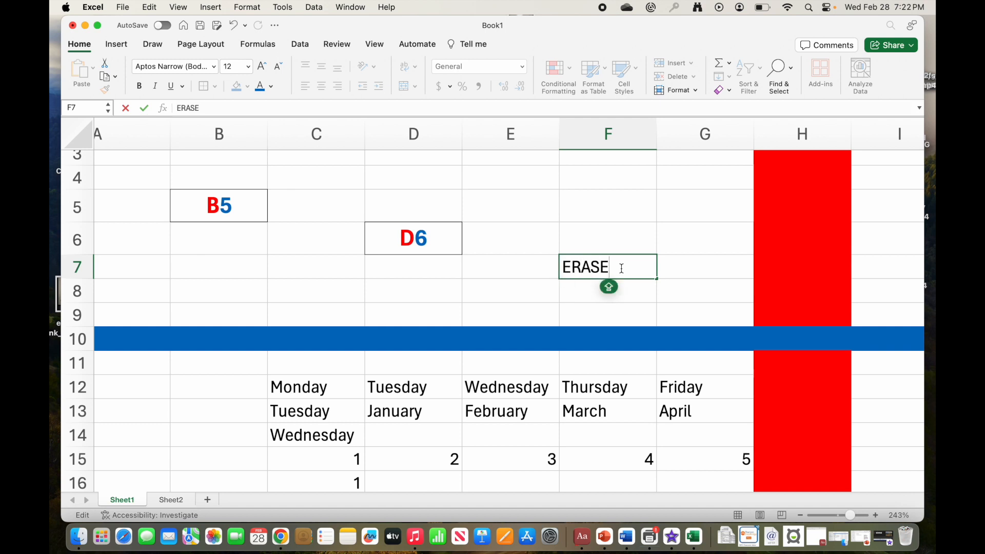
{"action": "left_click", "coordinate": [605, 233]}
Overwrite the entire content of F7 with DELETE without clearing the cell first.
{"action": "left_click", "coordinate": [600, 267]}
{"action": "type", "text": "DELETE"}
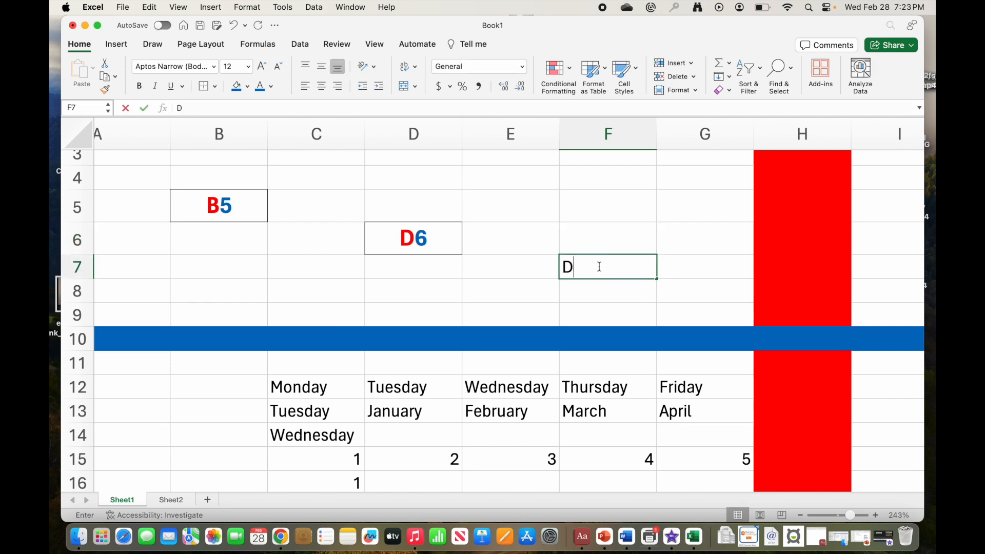
{"action": "key", "text": "Caps_Lock"}
{"action": "left_click", "coordinate": [607, 239]}
Replace the content of F7 with ERASE.
{"action": "left_click", "coordinate": [602, 266]}
{"action": "type", "text": "ERASE"}
{"action": "key", "text": "Caps_Lock"}
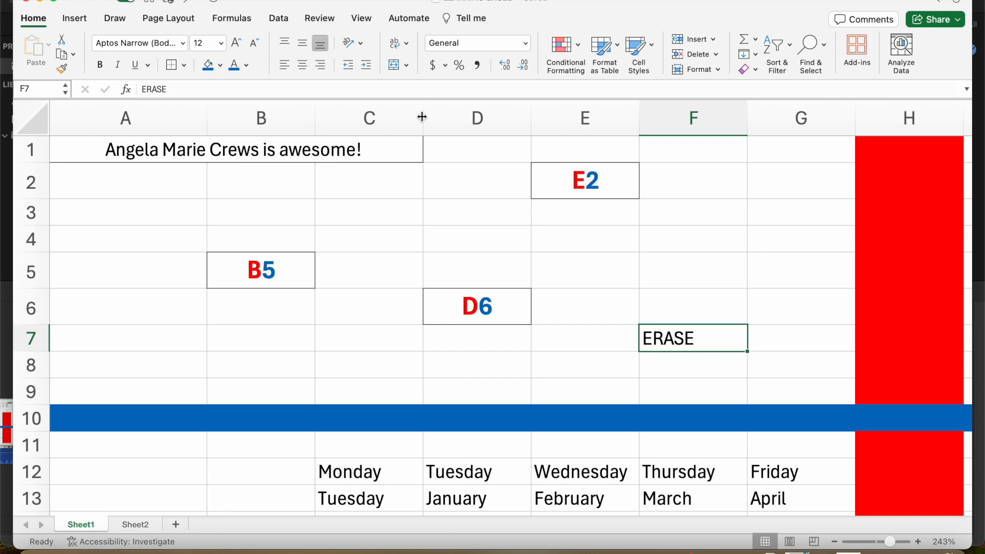
AutoFit column B to its contents, and manually adjust it to a somewhat wider width.
{"action": "double_click", "coordinate": [315, 116]}
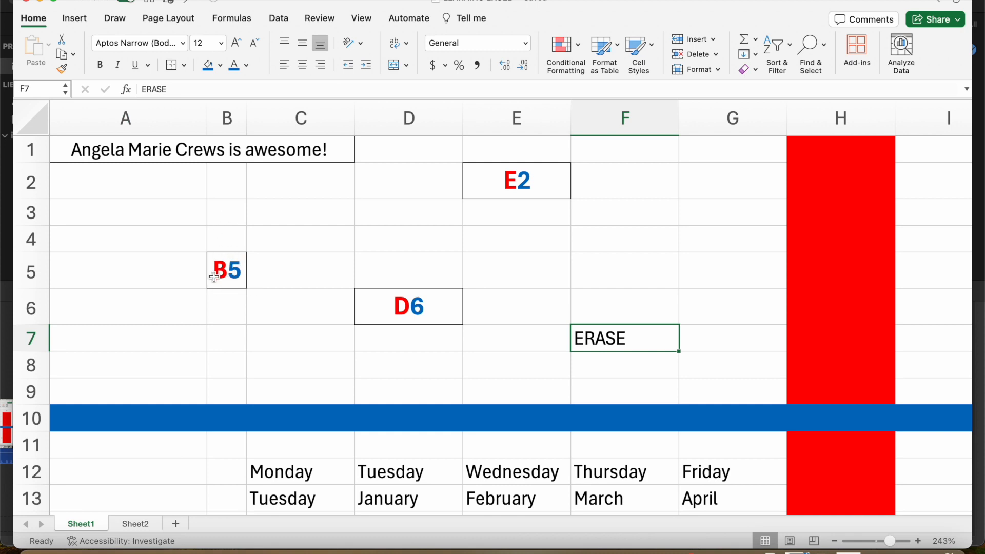
{"action": "left_click", "coordinate": [246, 119]}
{"action": "left_click_drag", "start_coordinate": [246, 119], "coordinate": [280, 119]}
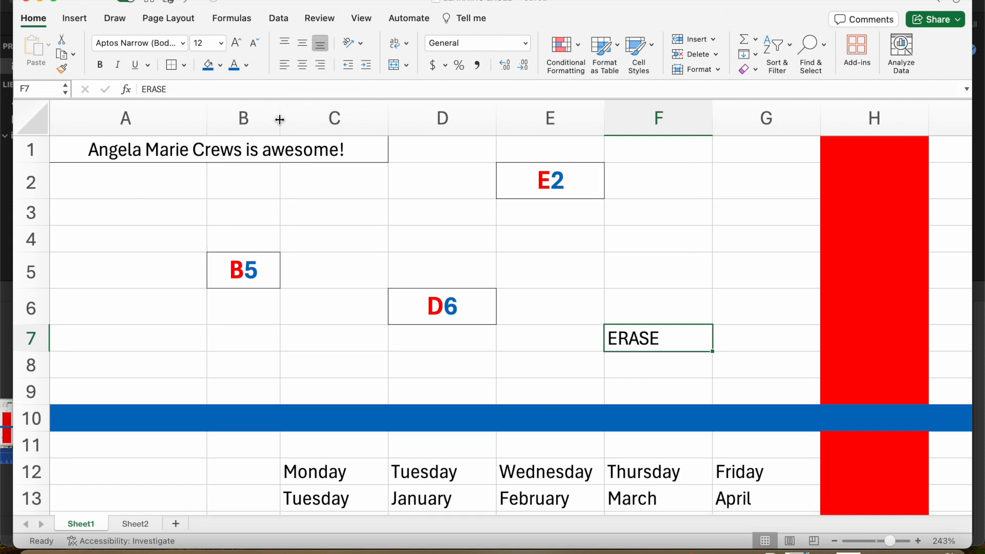
{"action": "mouse_move", "coordinate": [279, 119]}
{"action": "left_mouse_down"}
{"action": "mouse_move", "coordinate": [247, 119]}
{"action": "mouse_move", "coordinate": [275, 118]}
{"action": "left_mouse_up"}
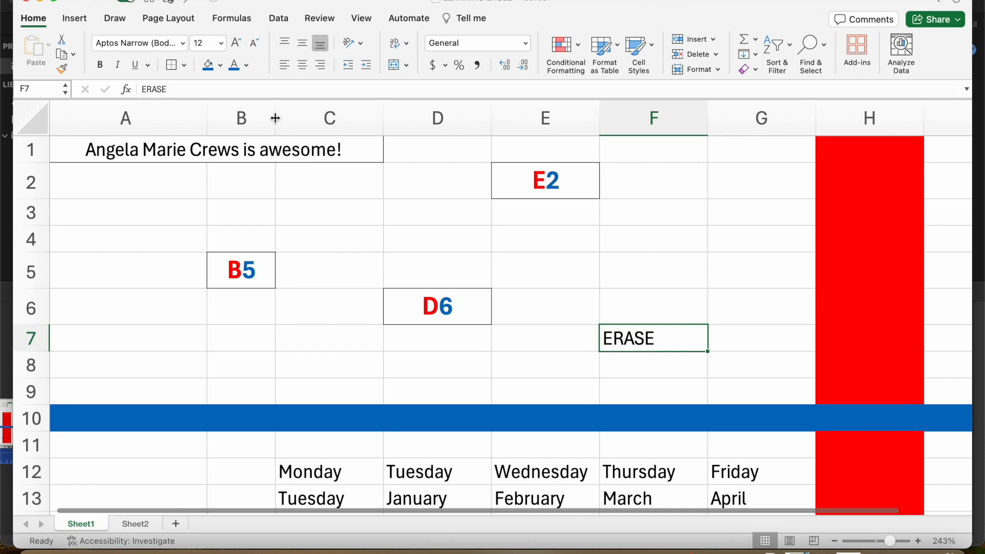
Set the column width of columns B through D to 10.
{"action": "left_click", "coordinate": [242, 121]}
{"action": "left_click_drag", "start_coordinate": [242, 120], "coordinate": [409, 132]}
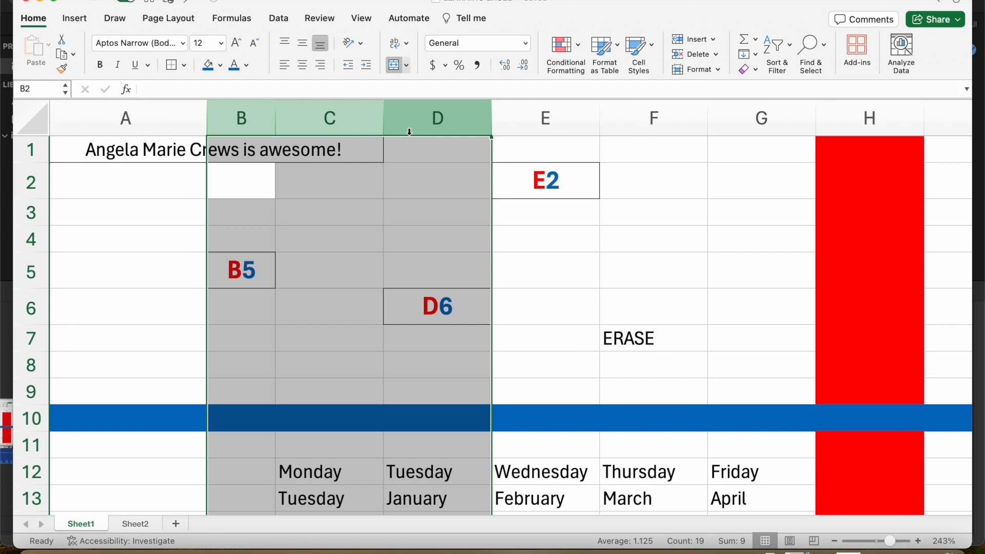
{"action": "left_click", "coordinate": [717, 70]}
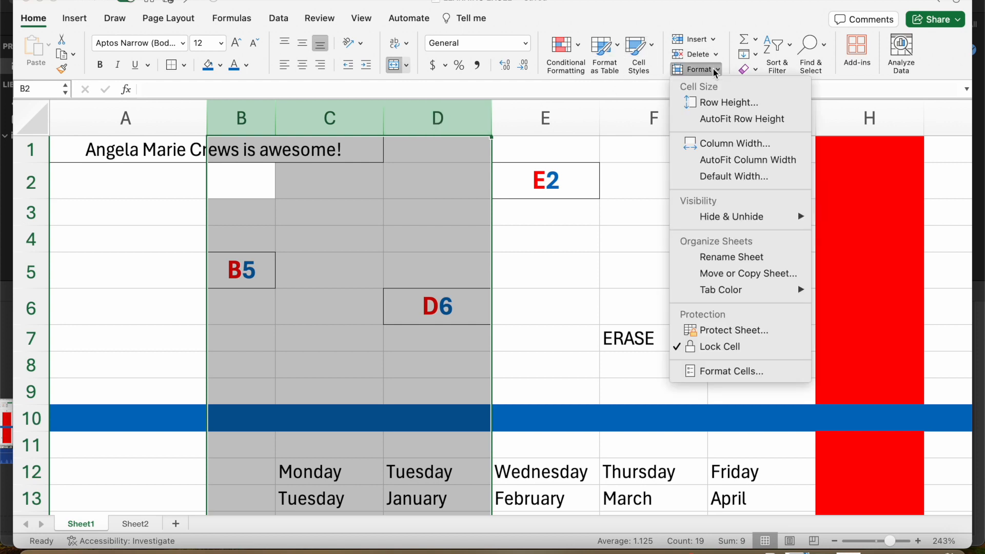
{"action": "left_click", "coordinate": [727, 146]}
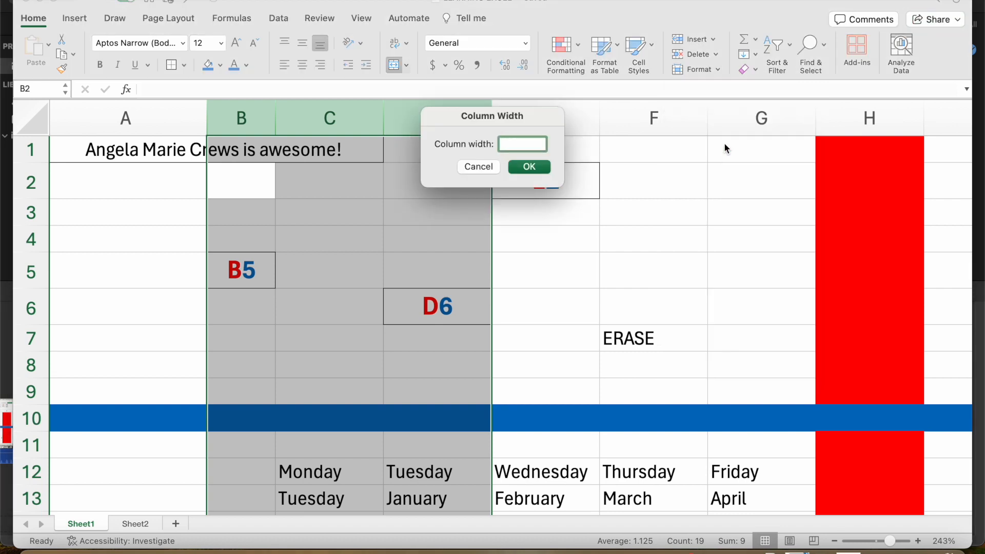
{"action": "type", "text": "10"}
{"action": "left_click", "coordinate": [529, 170]}
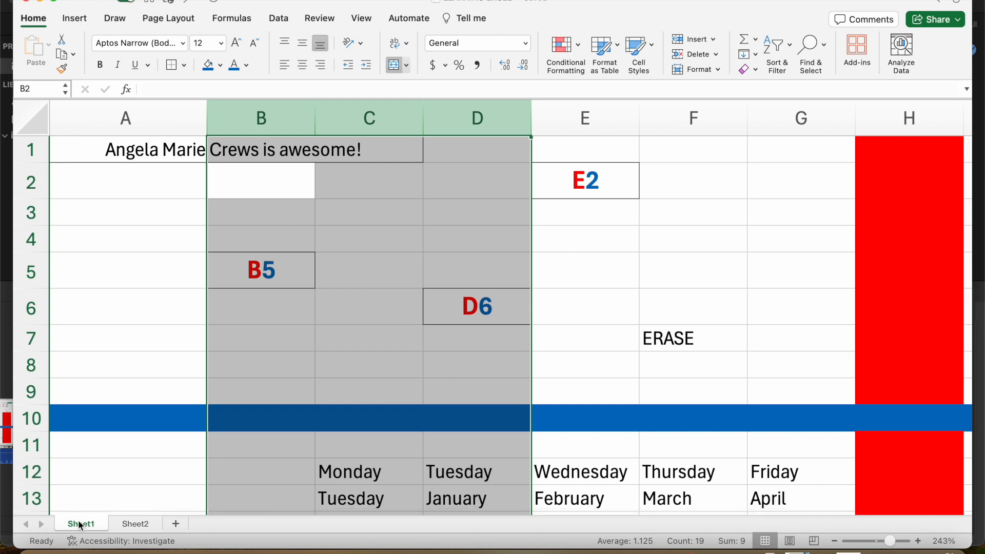
Open the Sheet1 name for editing, keep the name, and insert a new worksheet after Sheet1.
{"action": "double_click", "coordinate": [79, 524]}
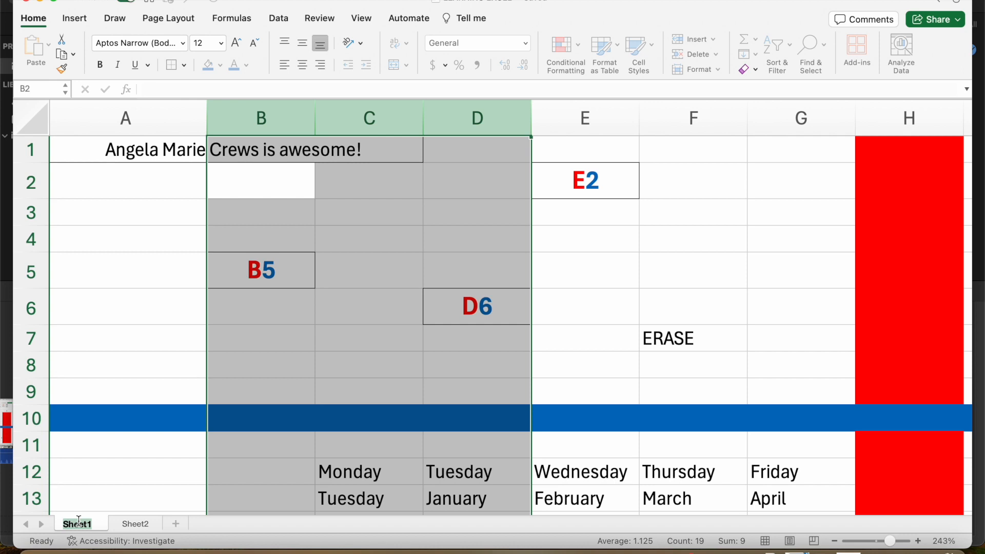
{"action": "key", "text": "Return"}
{"action": "left_click", "coordinate": [174, 523]}
Return to Sheet1 and choose to rename the sheet.
{"action": "left_click", "coordinate": [94, 526]}
{"action": "right_click", "coordinate": [92, 527]}
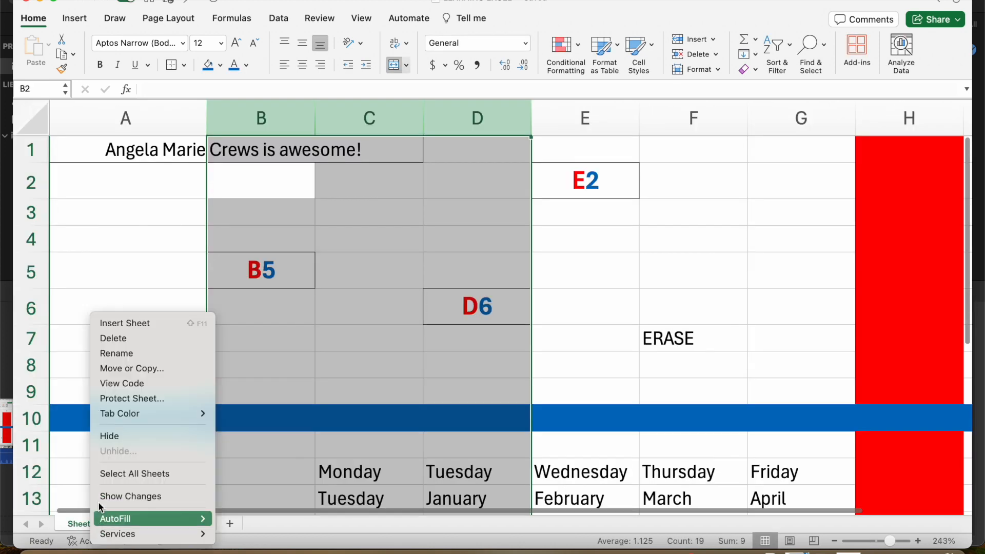
{"action": "left_click", "coordinate": [109, 354]}
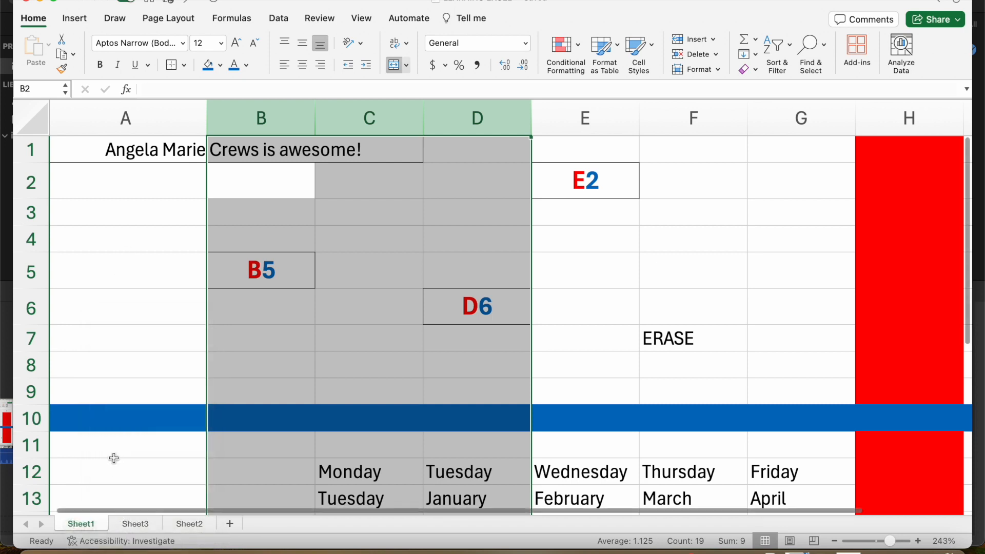
Rename the Sheet1 worksheet as Vocab.
{"action": "double_click", "coordinate": [81, 524]}
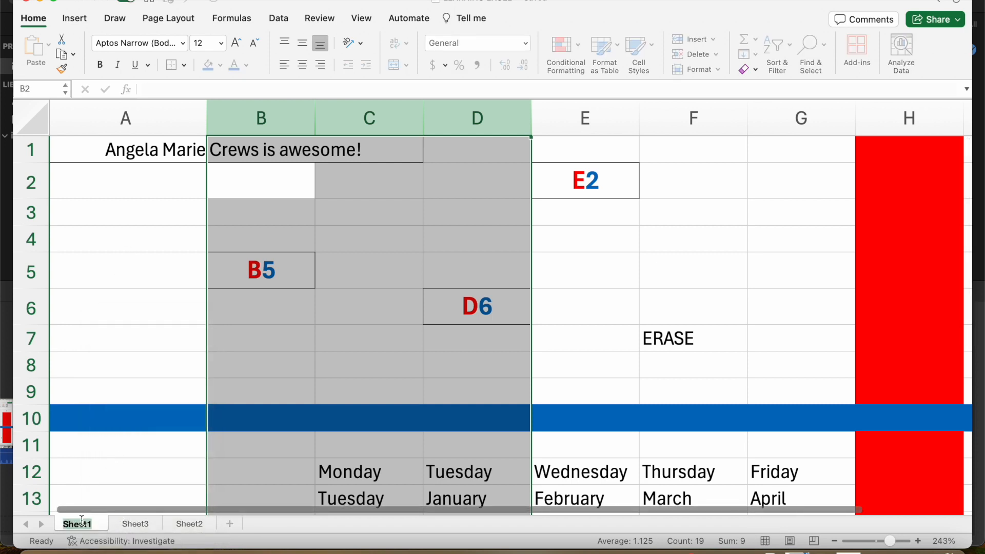
{"action": "type", "text": "Vocab"}
{"action": "left_click", "coordinate": [103, 389]}
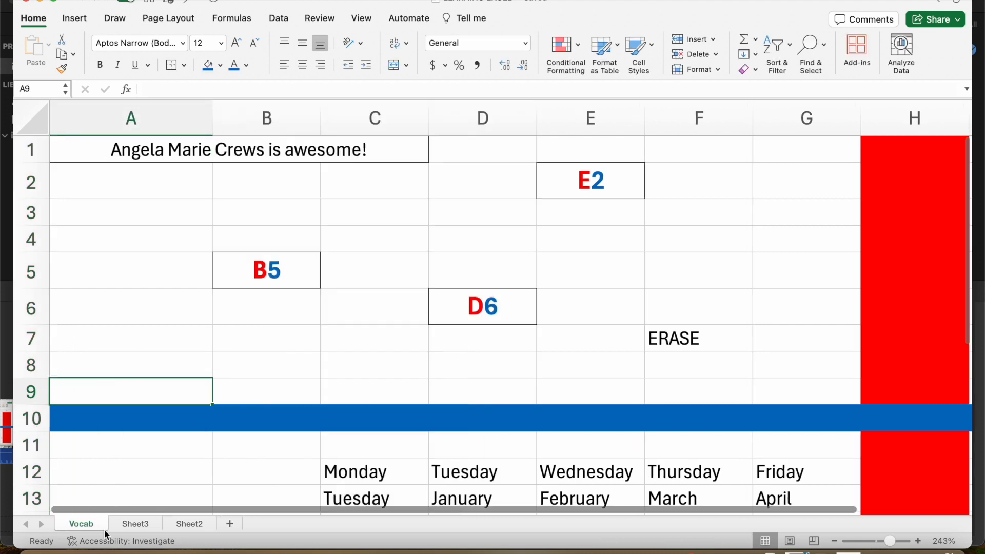
Switch back and forth between the Sheet3 and Vocab worksheets to compare them, ending on Vocab.
{"action": "left_click", "coordinate": [135, 524]}
{"action": "left_click", "coordinate": [85, 522]}
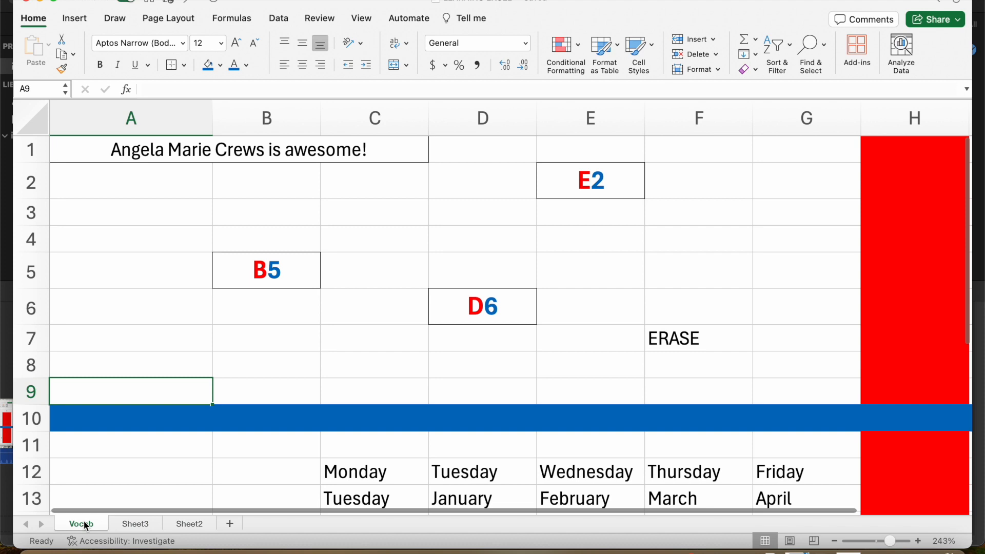
{"action": "left_click", "coordinate": [125, 524]}
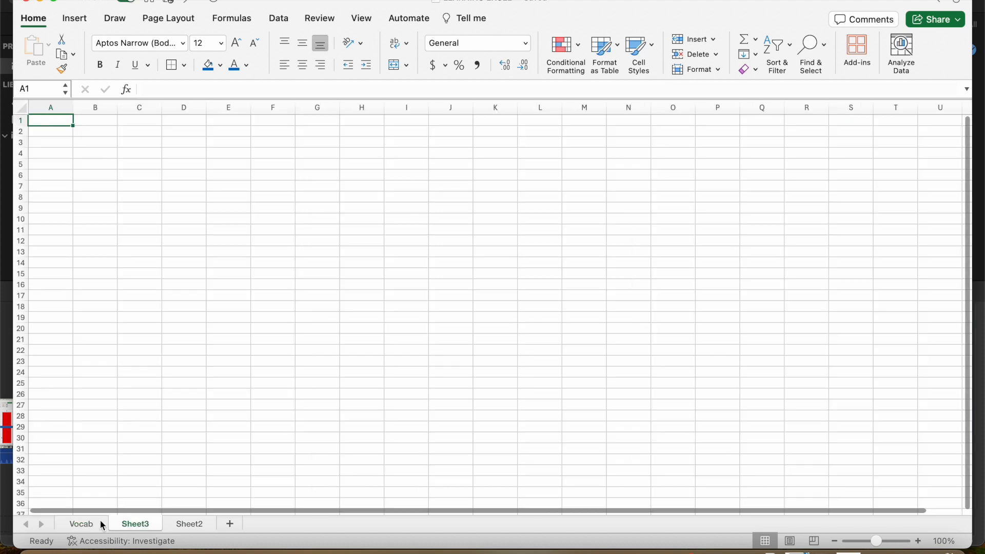
{"action": "left_click", "coordinate": [89, 521]}
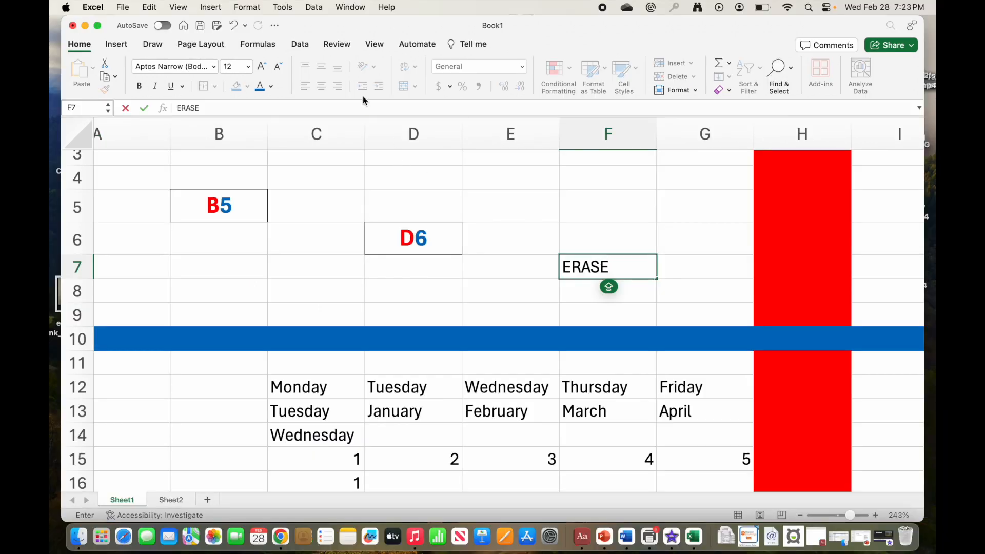
Save the workbook as LEARNING EXCEL in the OneDrive folder 6th computers, in Excel Workbook (.xlsx) format.
{"action": "left_click", "coordinate": [218, 27]}
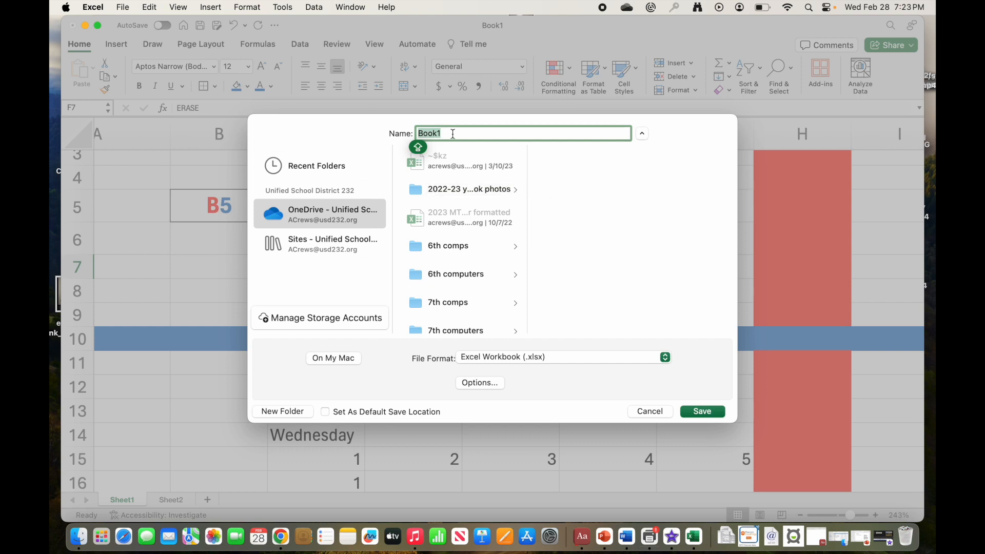
{"action": "type", "text": "LEARNING "}
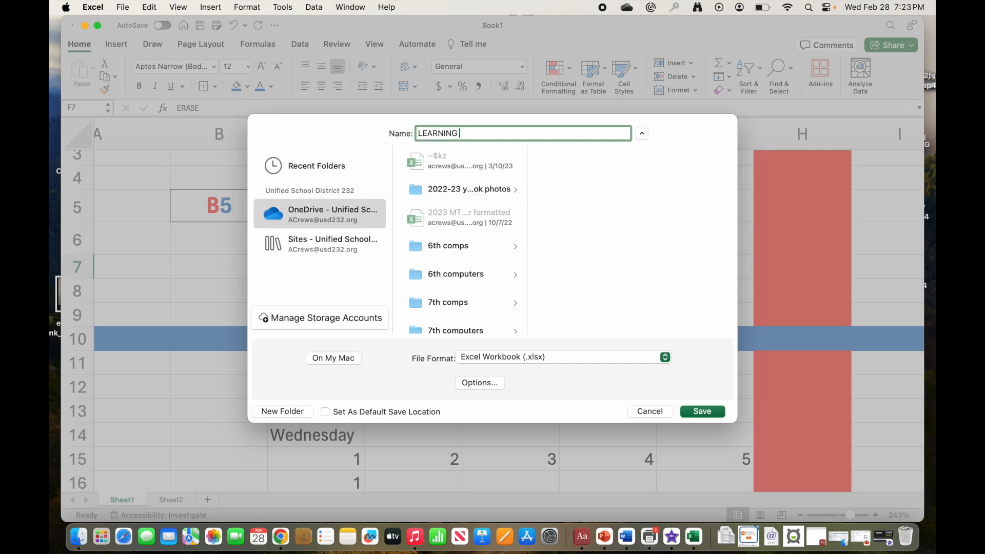
{"action": "type", "text": "EXCEL"}
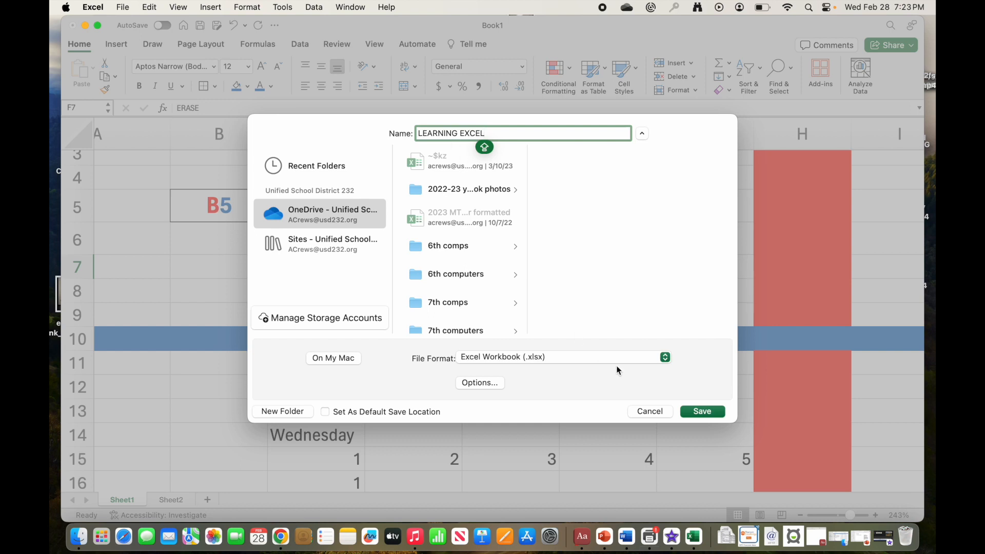
{"action": "left_click", "coordinate": [453, 279]}
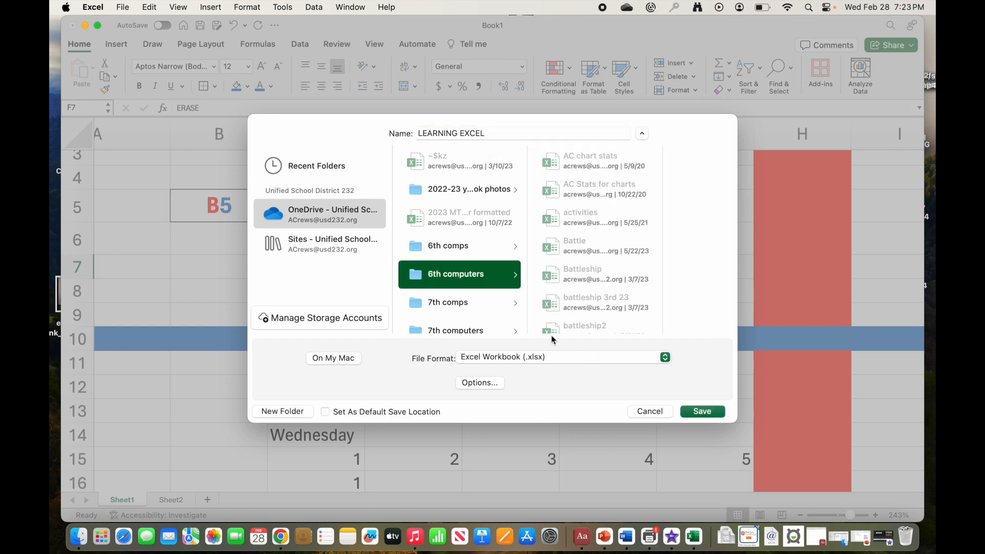
{"action": "left_click", "coordinate": [699, 412]}
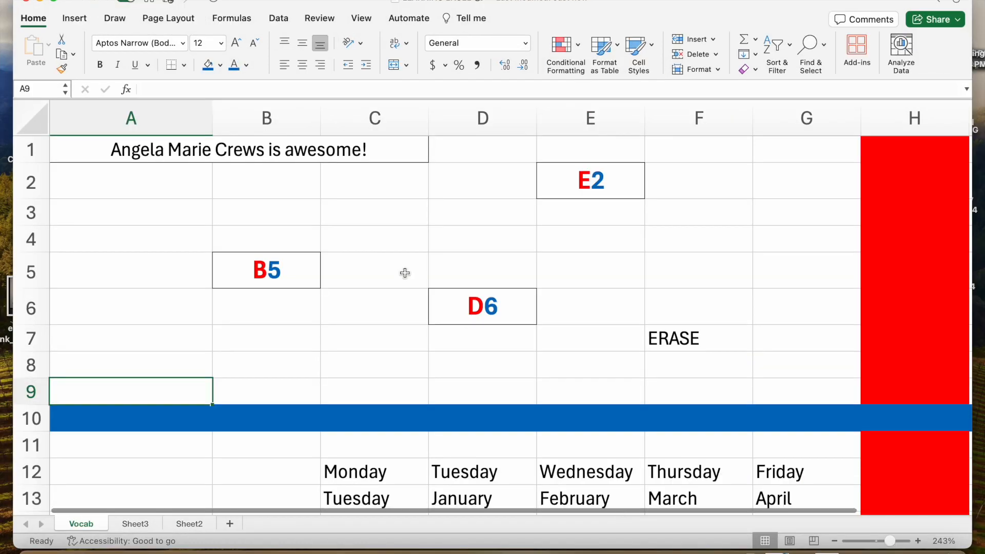
Save the latest changes to the workbook and close its window.
{"action": "left_click", "coordinate": [171, 2]}
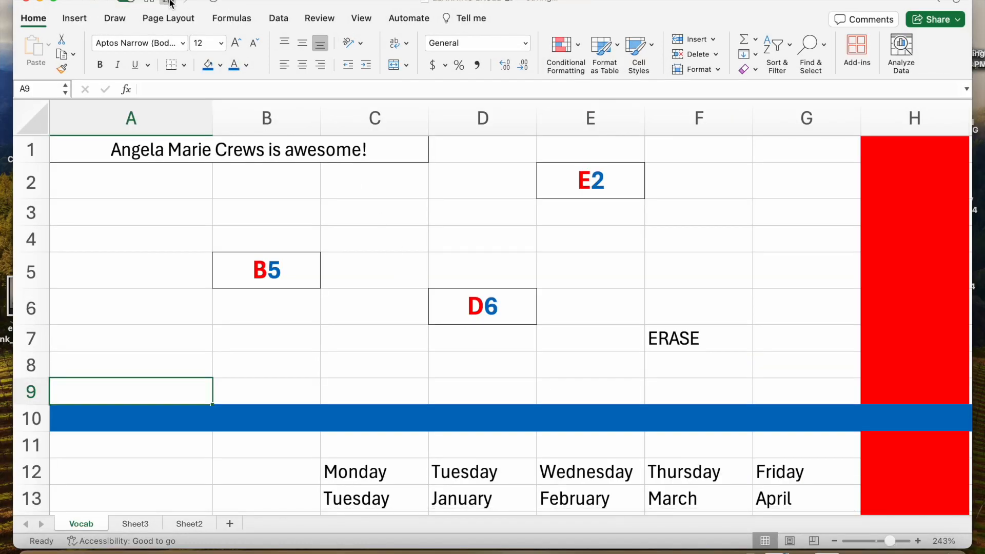
{"action": "left_click", "coordinate": [27, 2]}
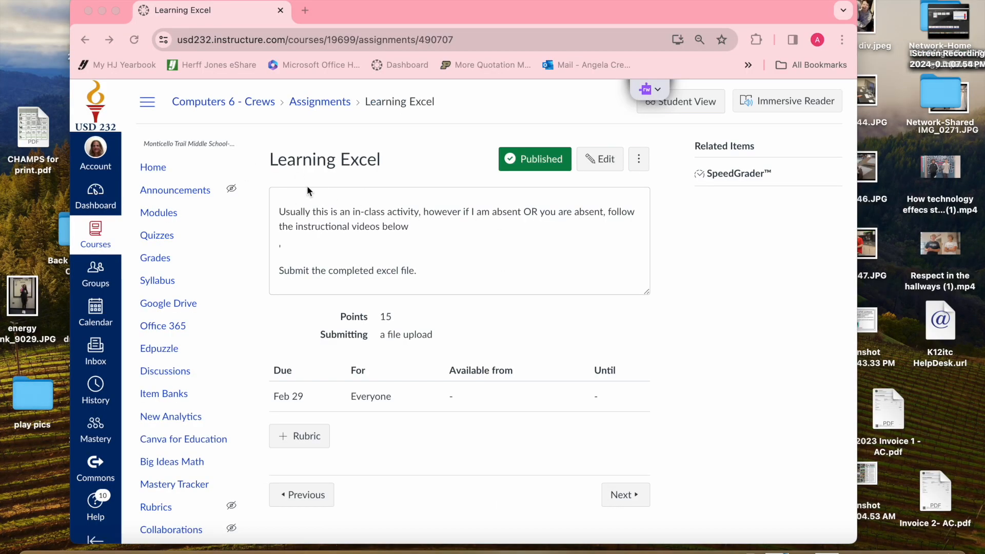
In Canvas, enter Student View for the Learning Excel assignment, start the assignment, and choose to upload a file.
{"action": "left_click", "coordinate": [700, 106]}
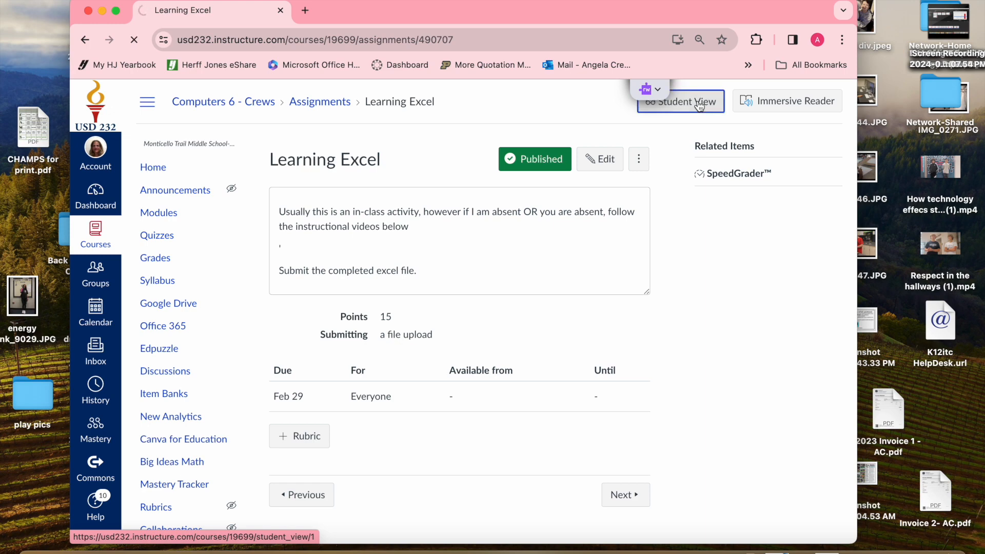
{"action": "left_click", "coordinate": [623, 157]}
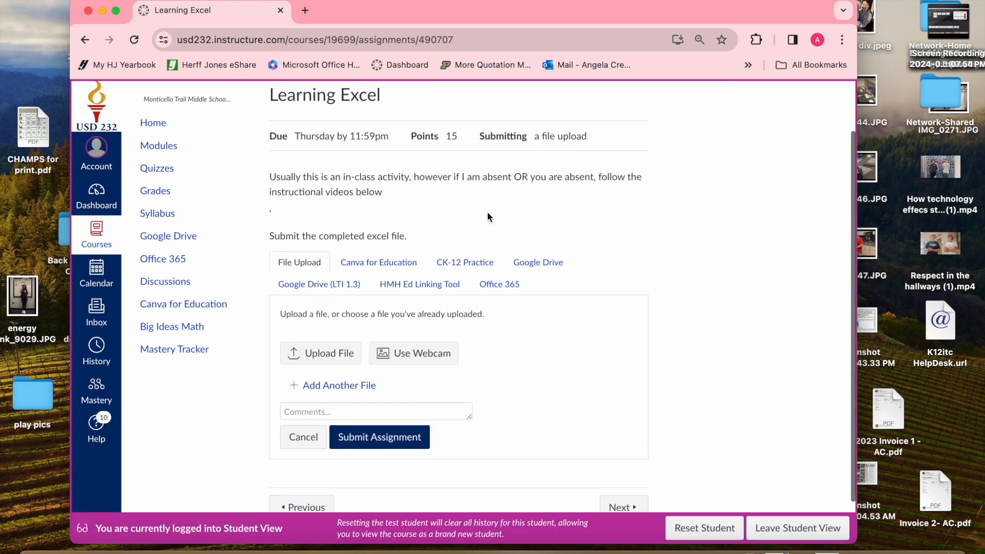
{"action": "left_click", "coordinate": [327, 353]}
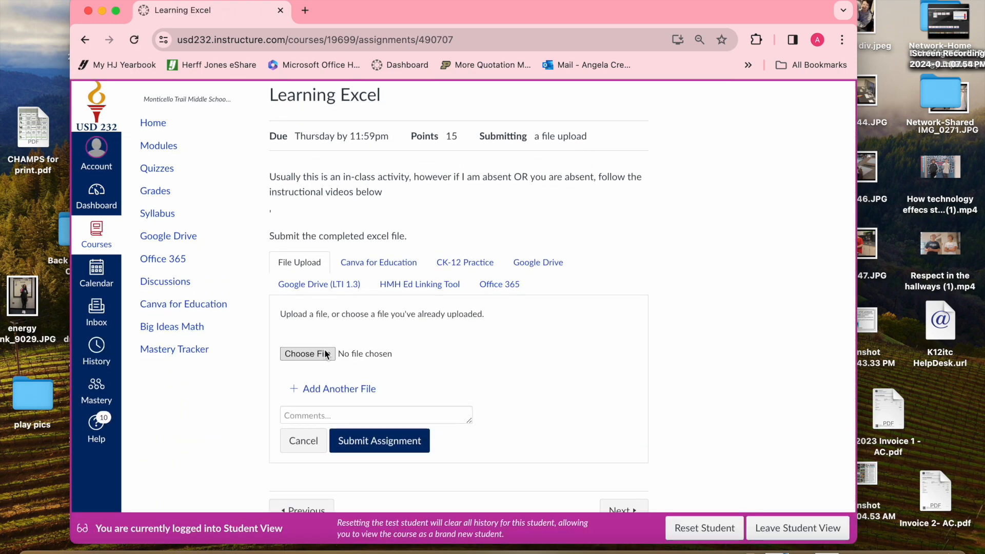
Browse the OneDrive location for the file to submit, and leave the file chooser without selecting one.
{"action": "left_click", "coordinate": [325, 354]}
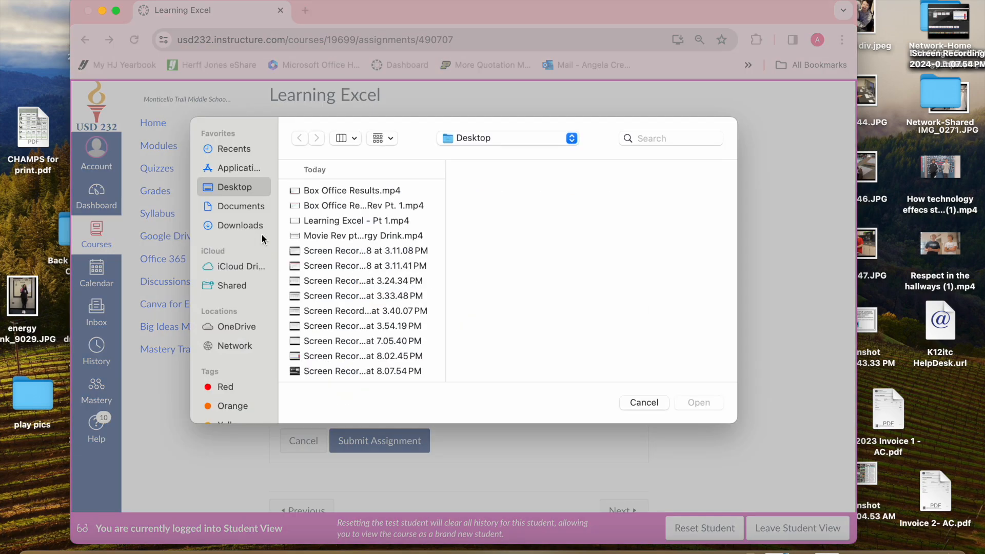
{"action": "left_click", "coordinate": [238, 327]}
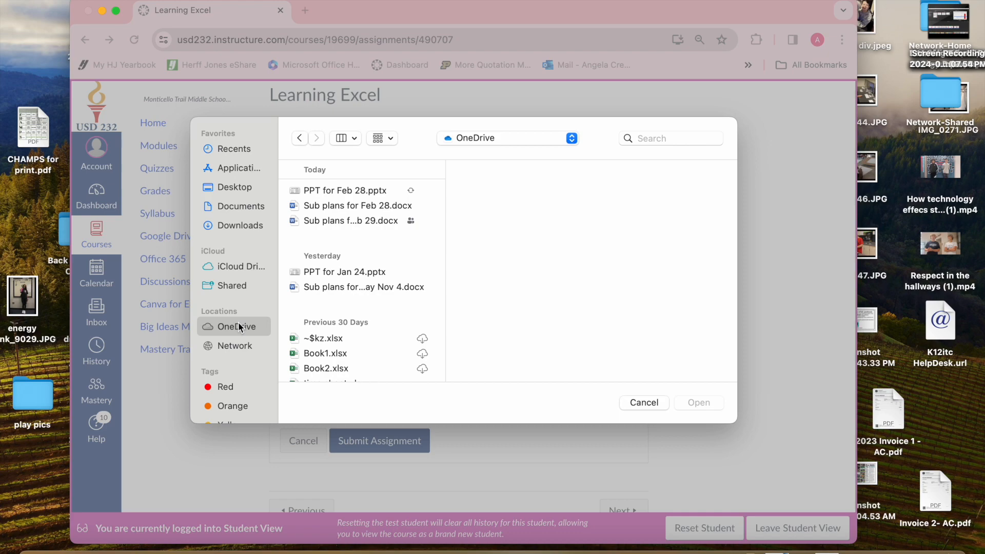
{"action": "left_click", "coordinate": [646, 402]}
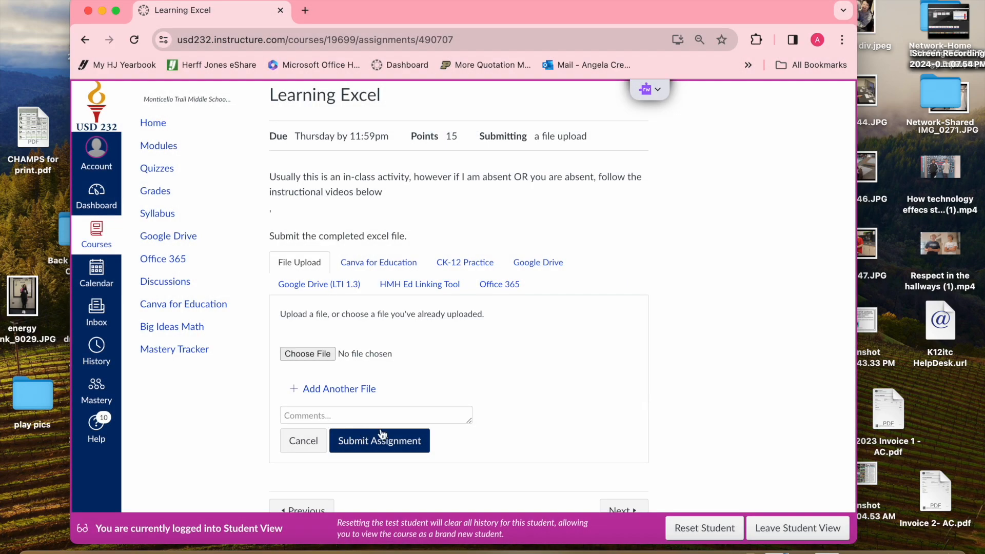